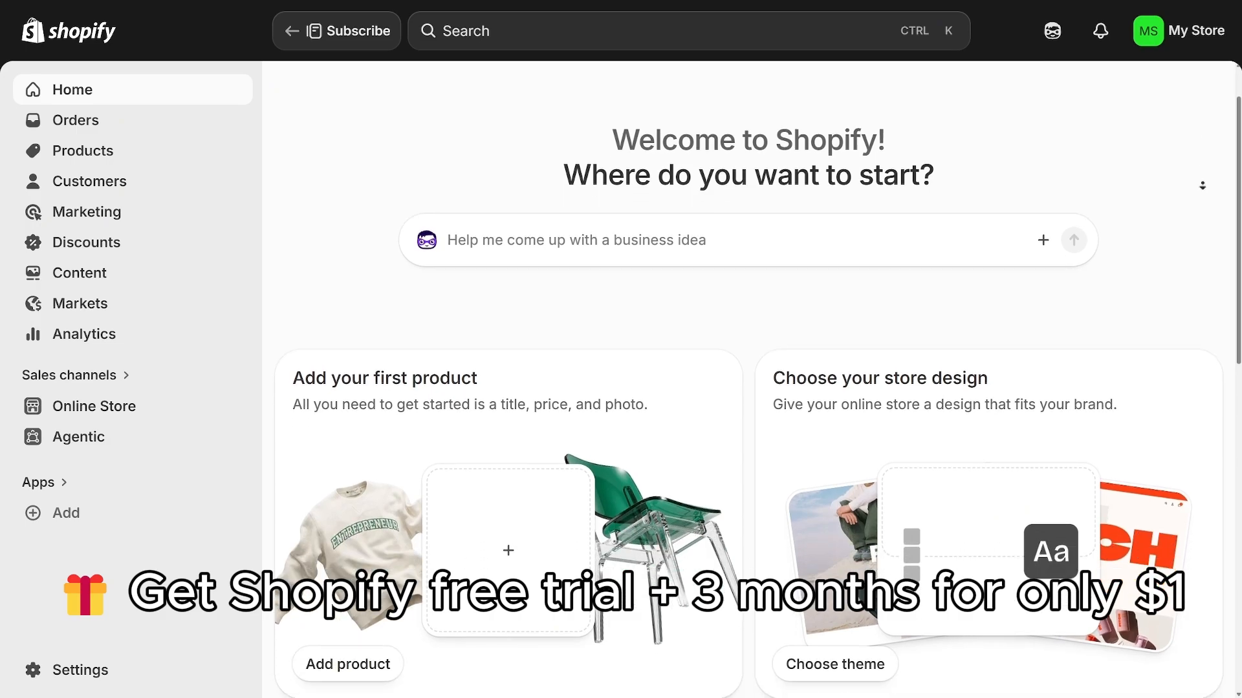
scroll(1202, 185, "down", 3)
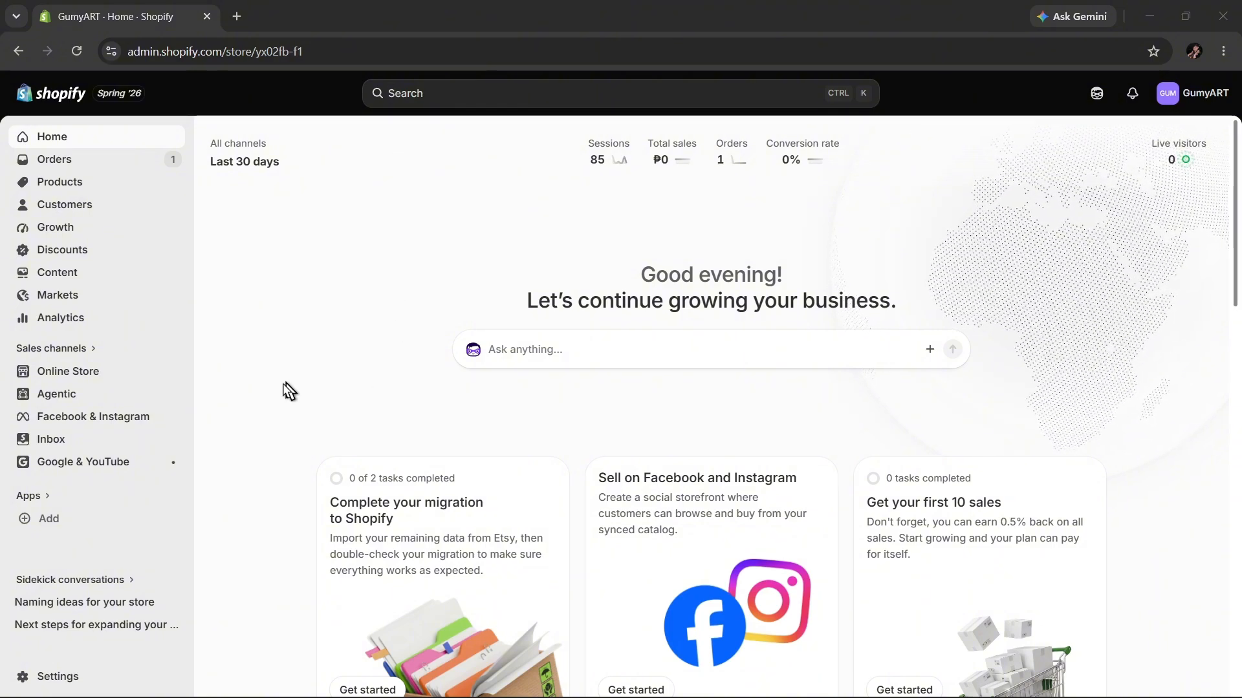
Open the Shopify App Store from the store admin's app recommendations.
left_click(35, 524)
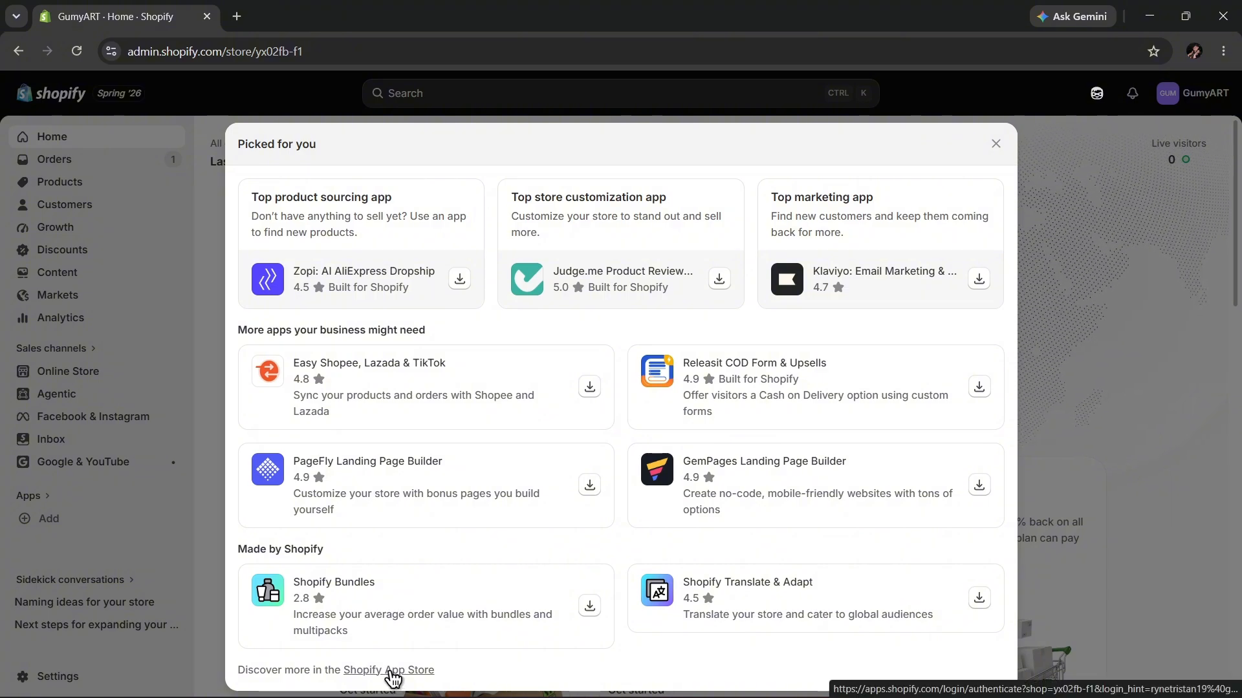
left_click(393, 670)
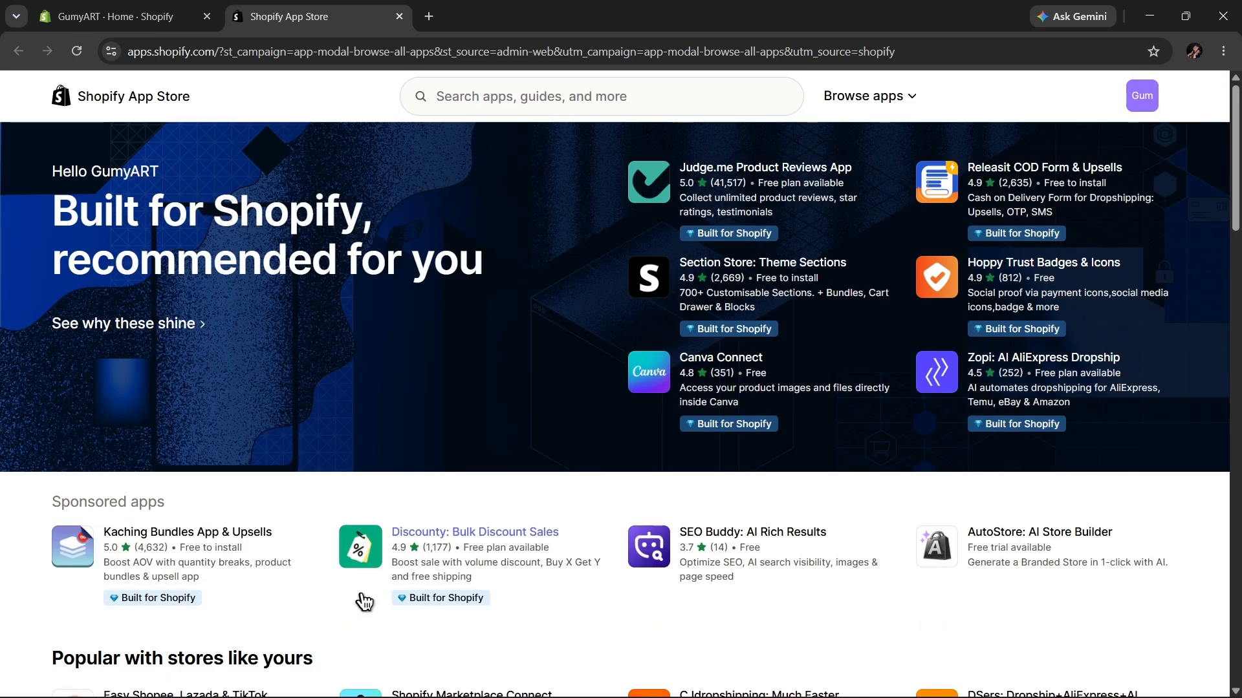
Search the App Store for subscriptions and install the Shopify Subscriptions app.
left_click(495, 95)
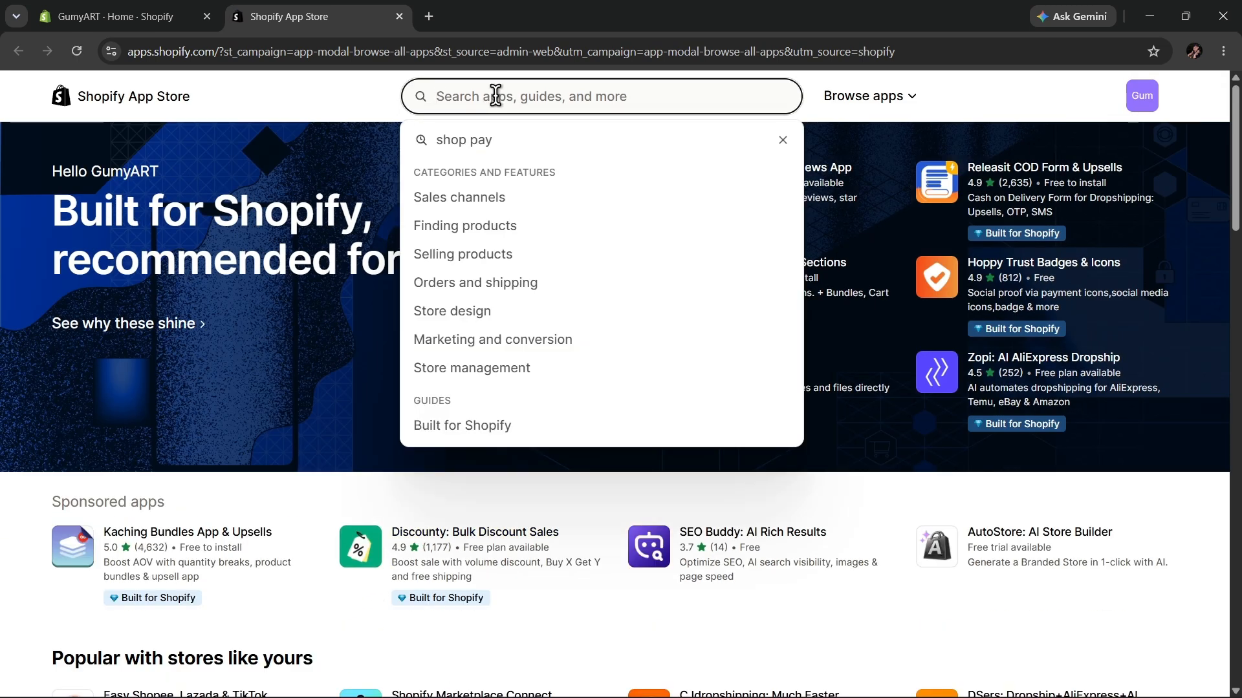
type("subscrip")
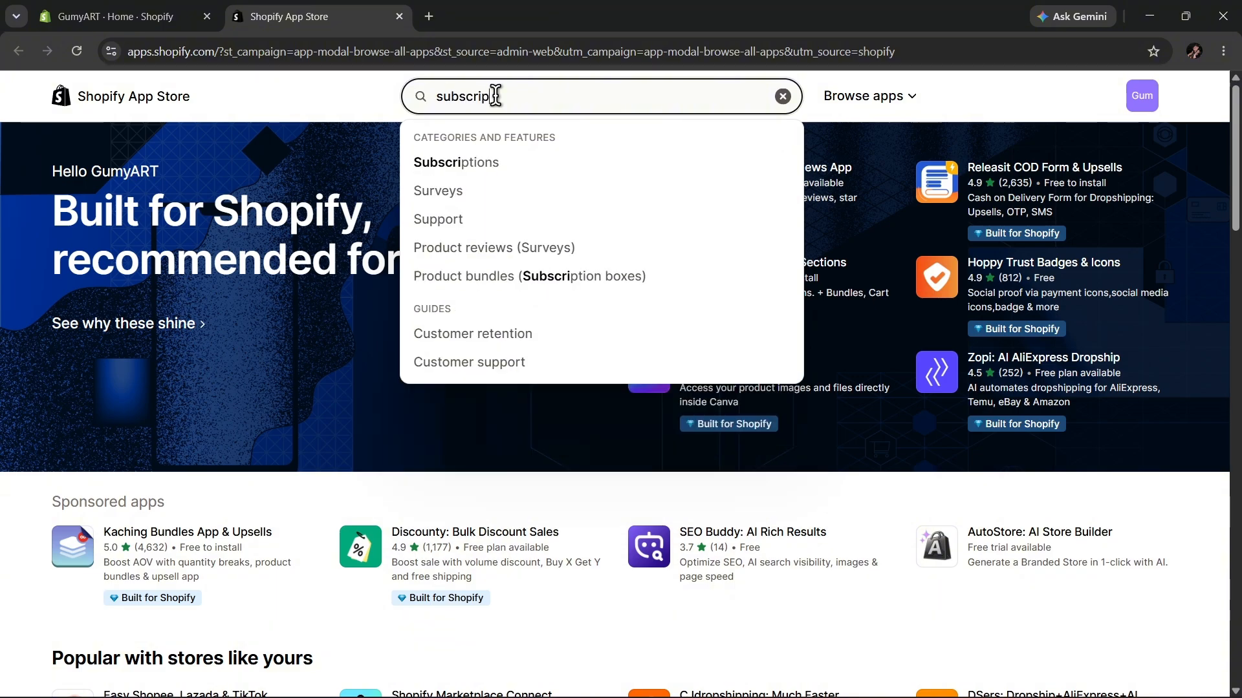
type("t")
left_click(503, 170)
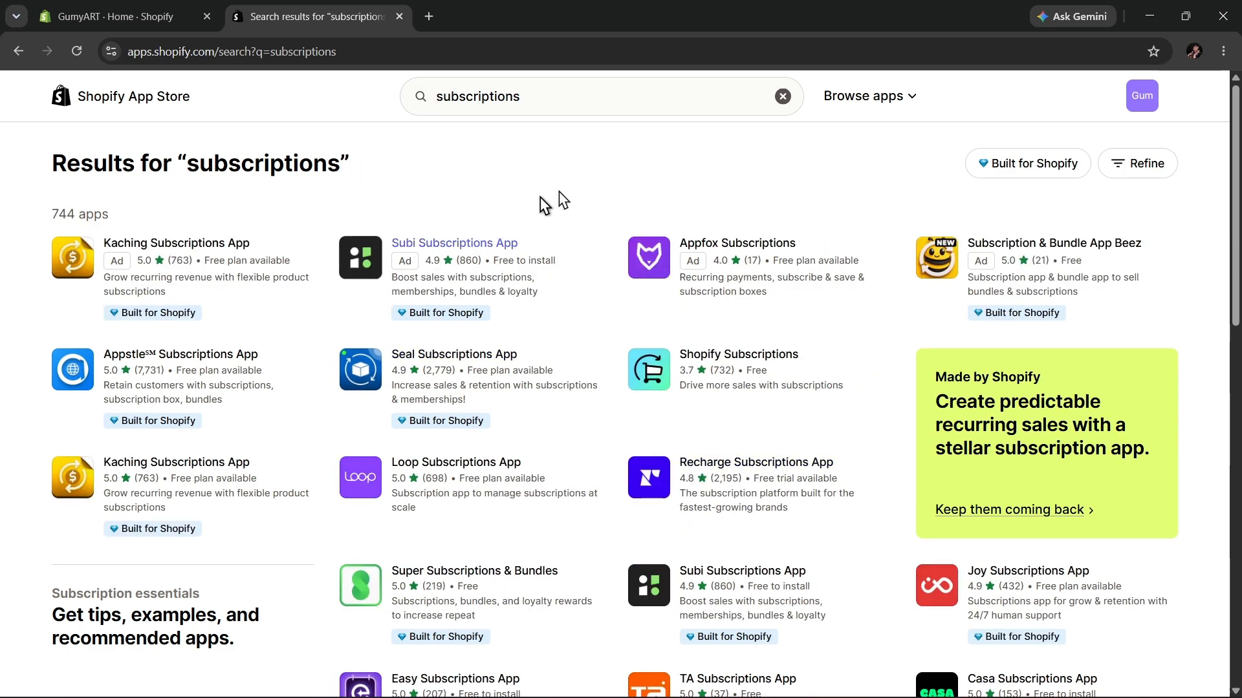
left_click(666, 384)
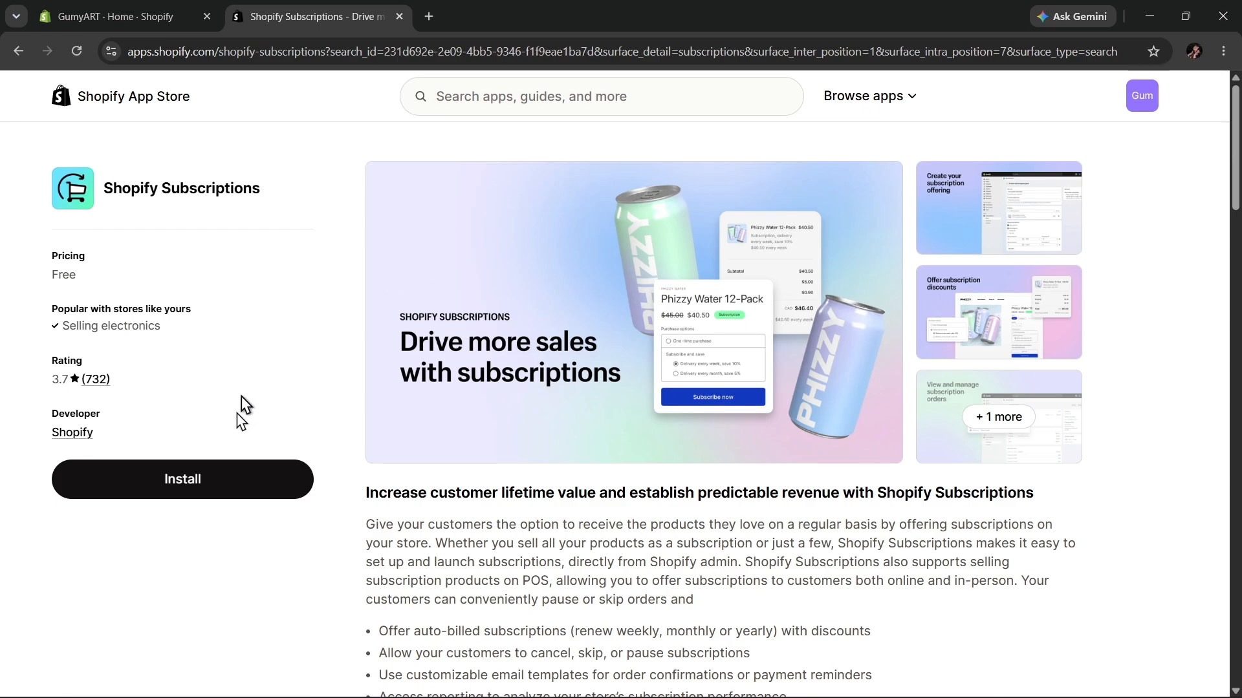
left_click(234, 483)
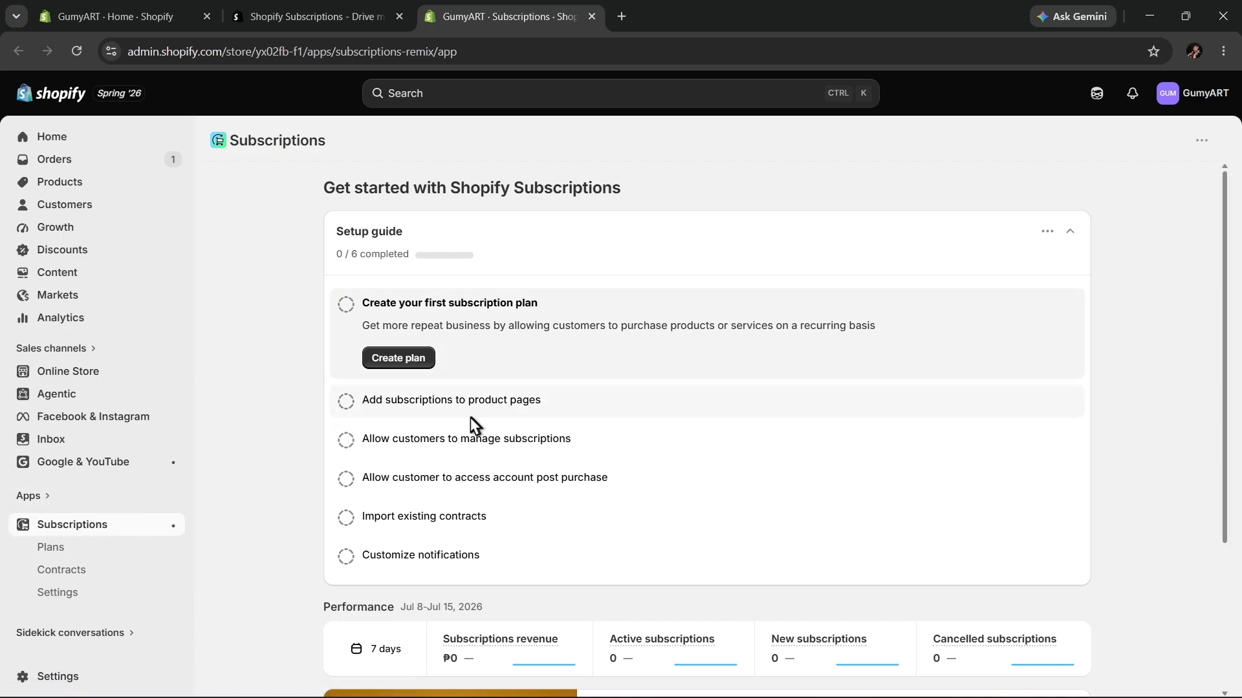
Start a new subscription plan and enter "subscribe for more content" as its internal description.
left_click(410, 361)
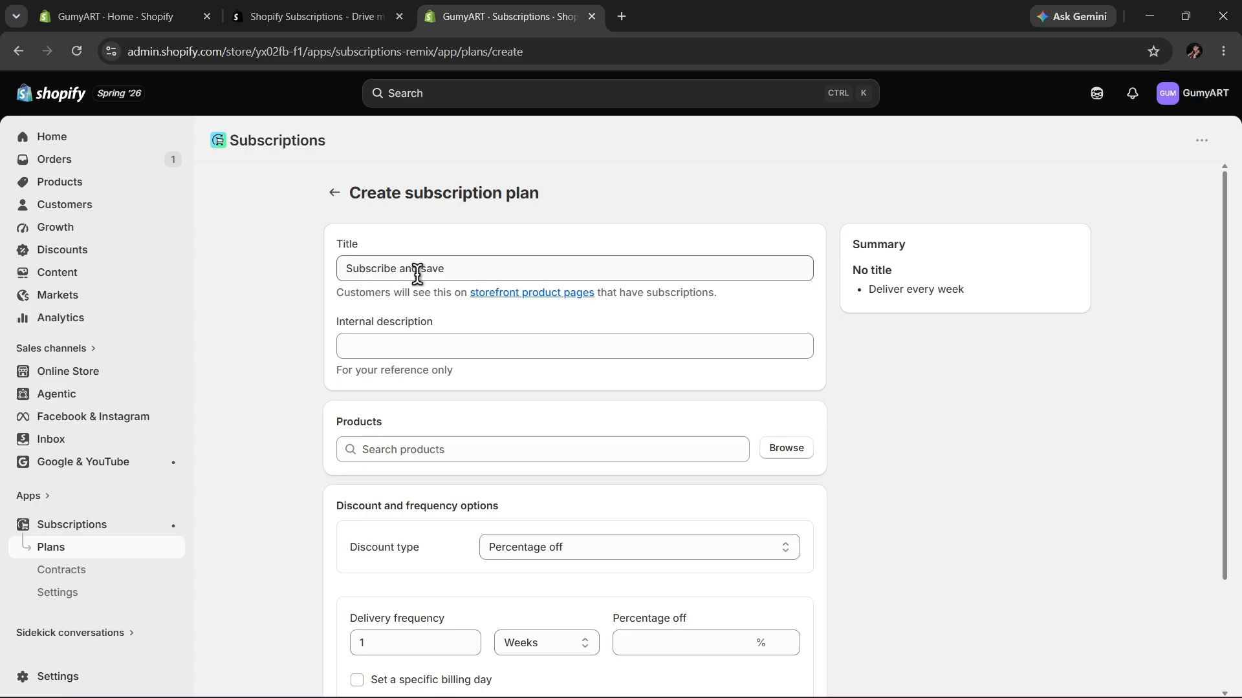
left_click(416, 340)
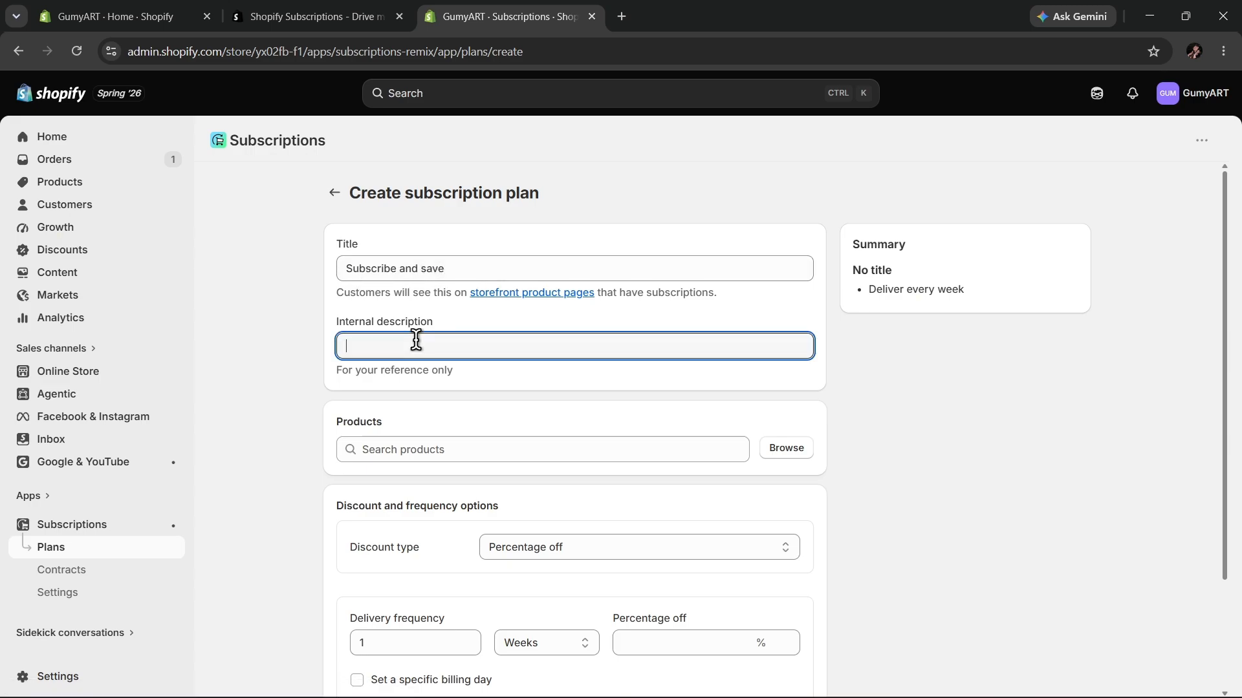
type("subscri")
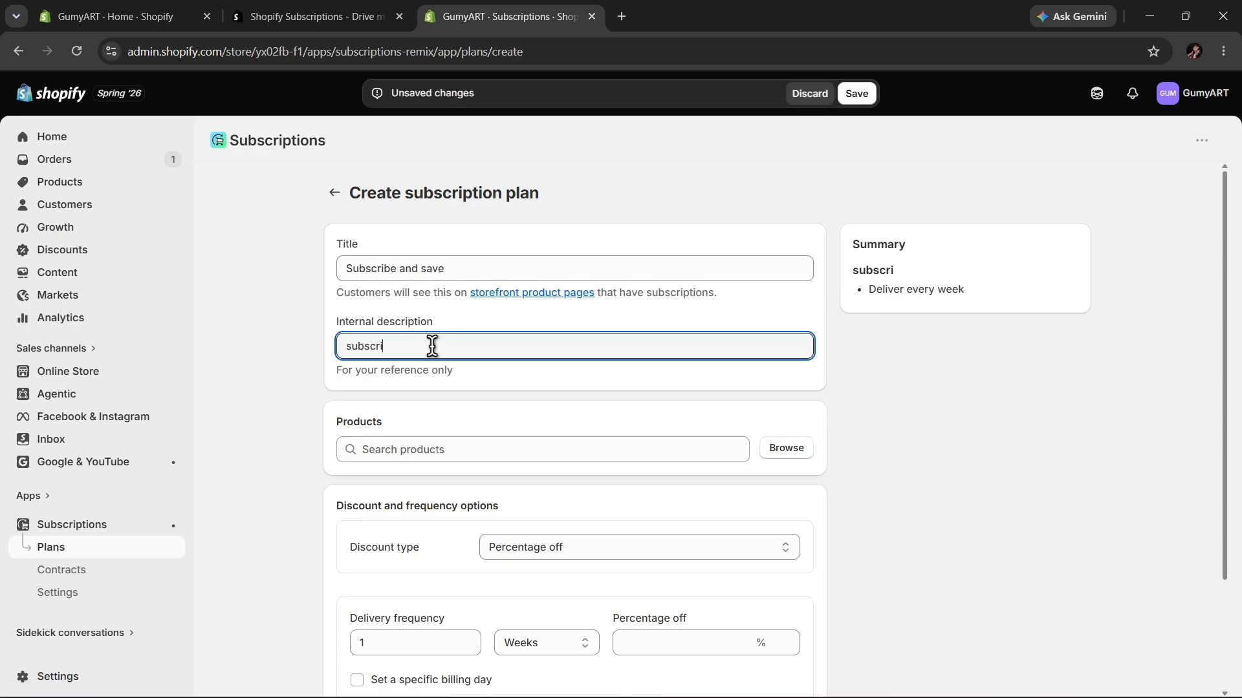
type("be for more content")
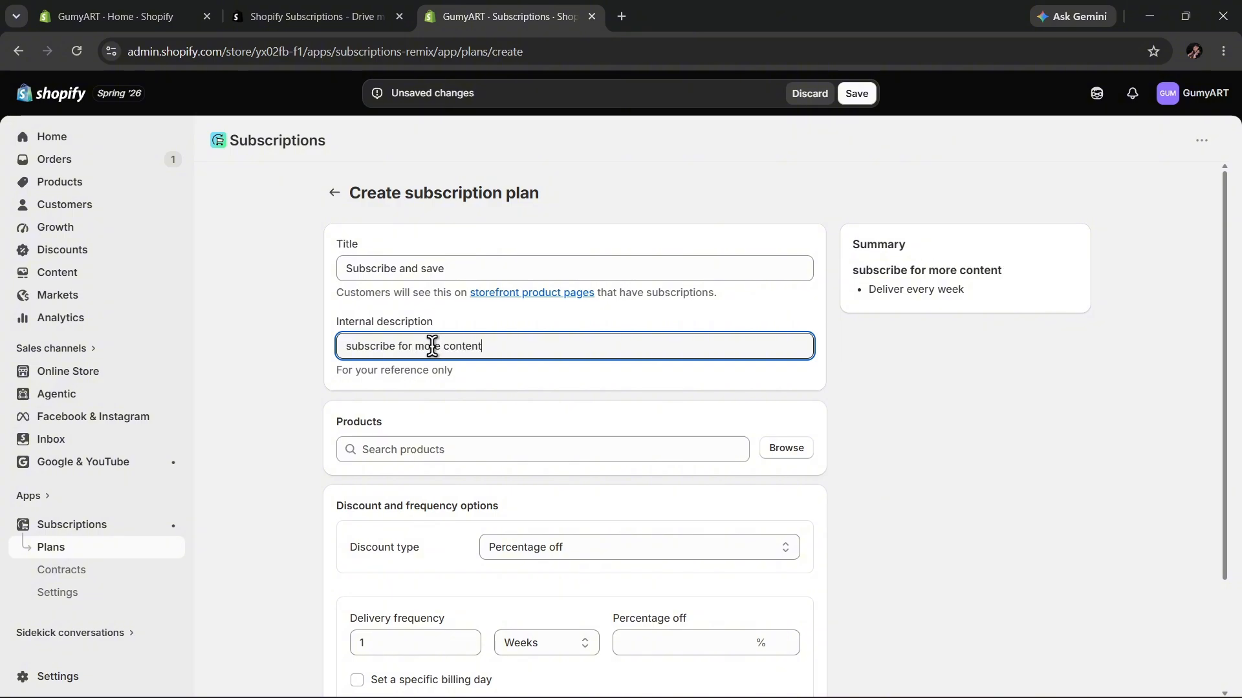
Add the MYPDF product to the subscription plan.
left_click(794, 449)
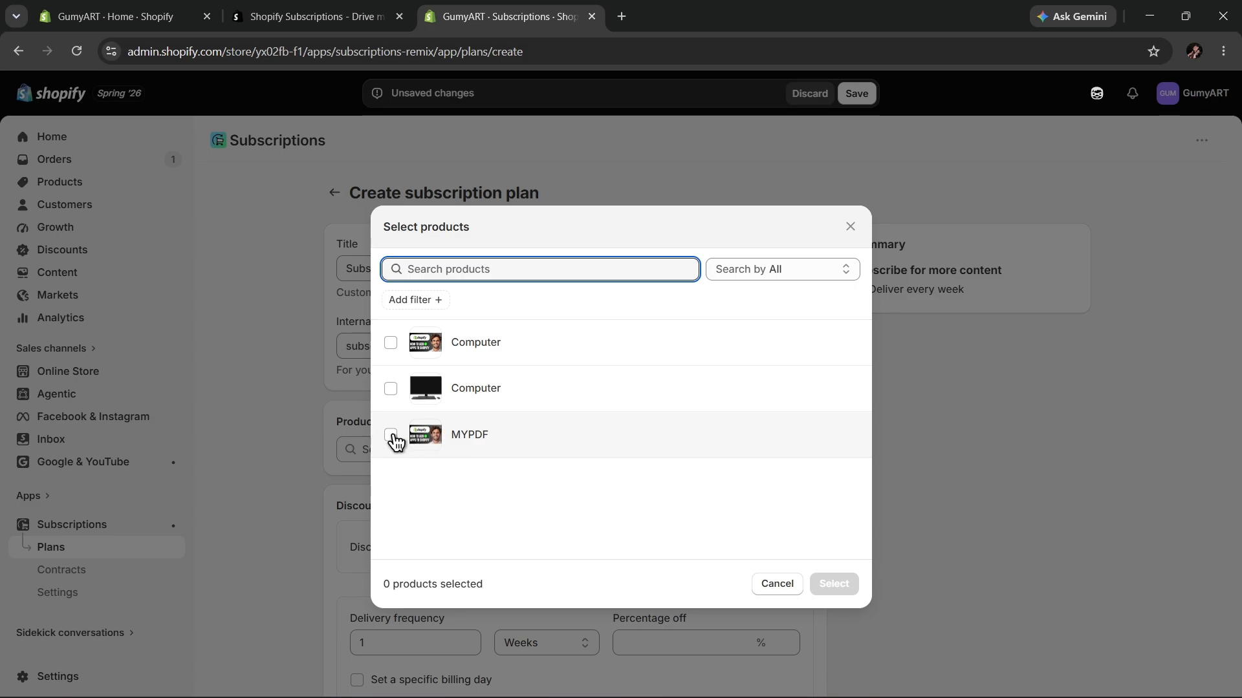
left_click(391, 435)
left_click(816, 585)
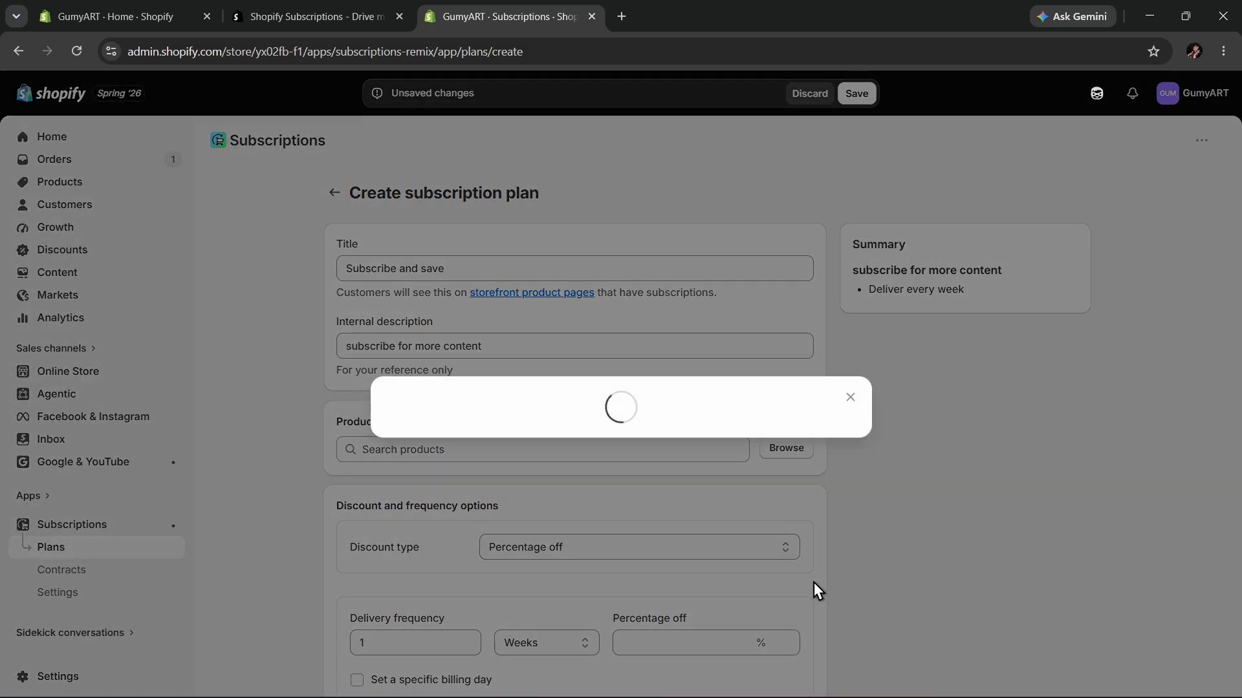
Set the subscription plan's discount type to No discount.
scroll(626, 414, "down", 3)
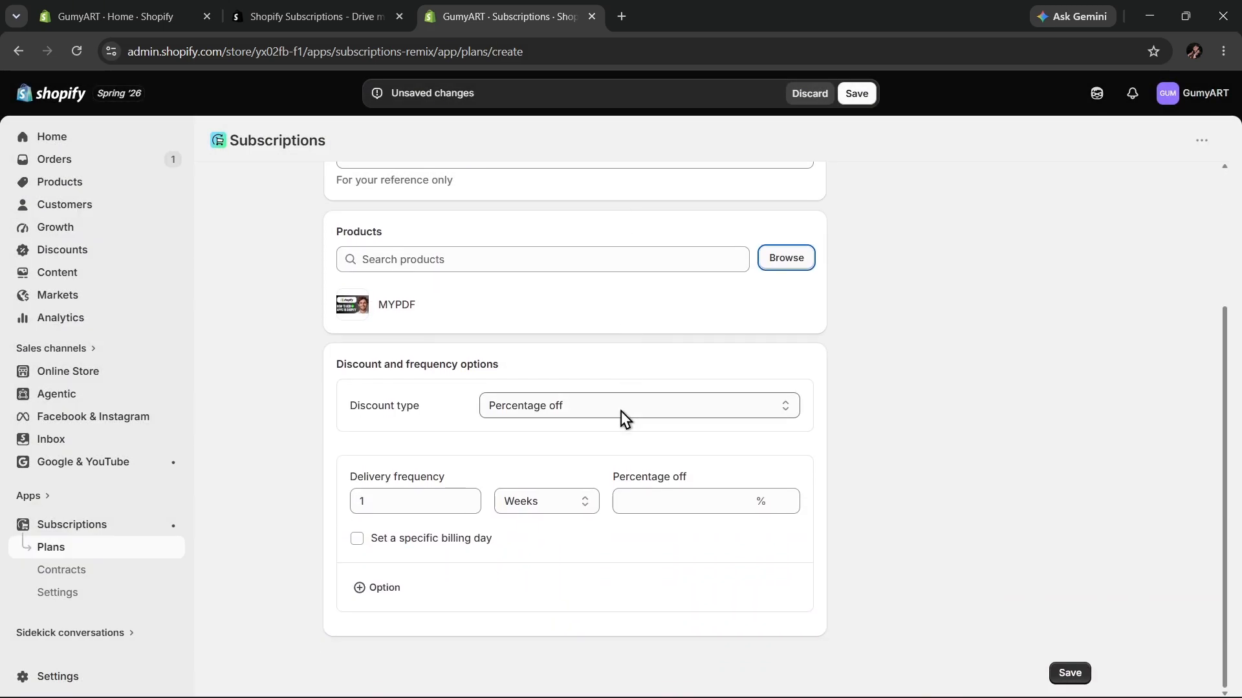
left_click(704, 409)
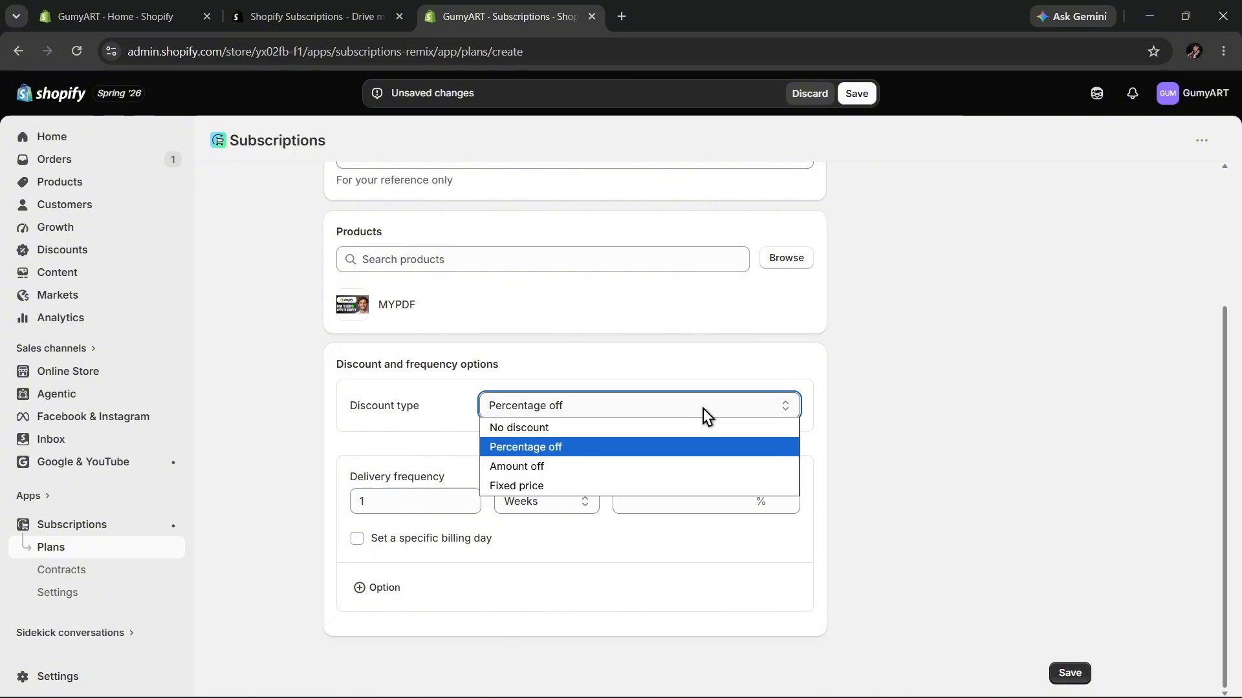
left_click(577, 429)
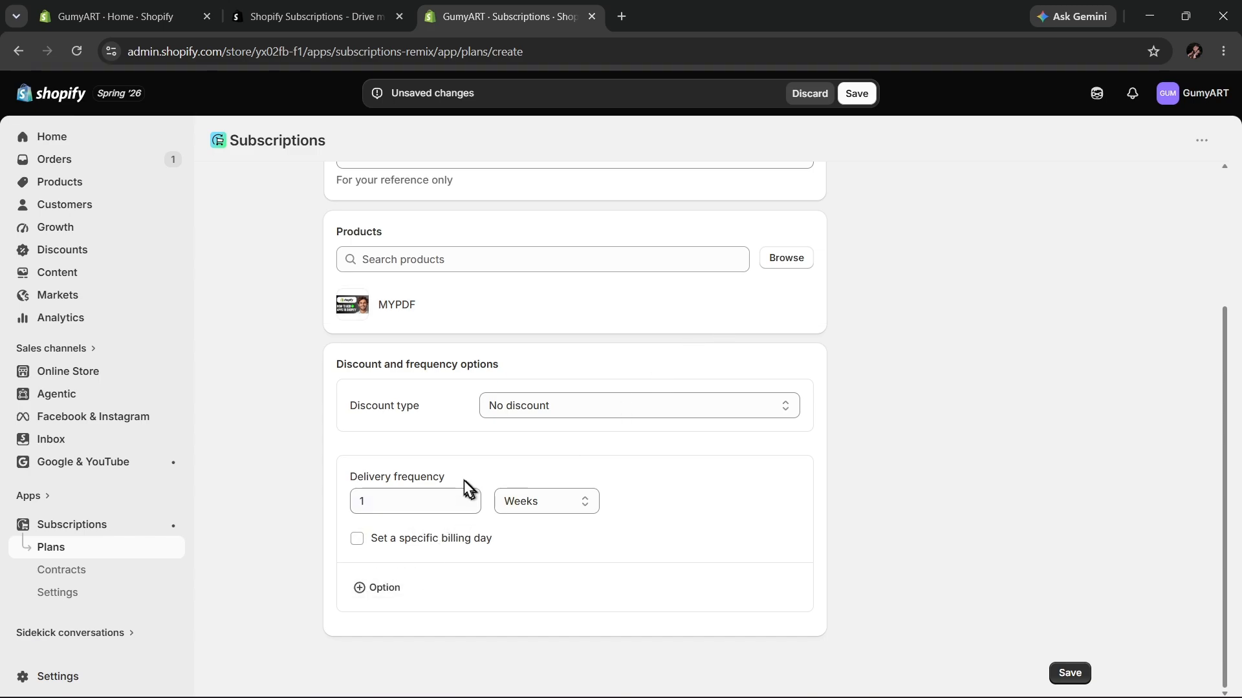
left_click(548, 507)
left_click(980, 495)
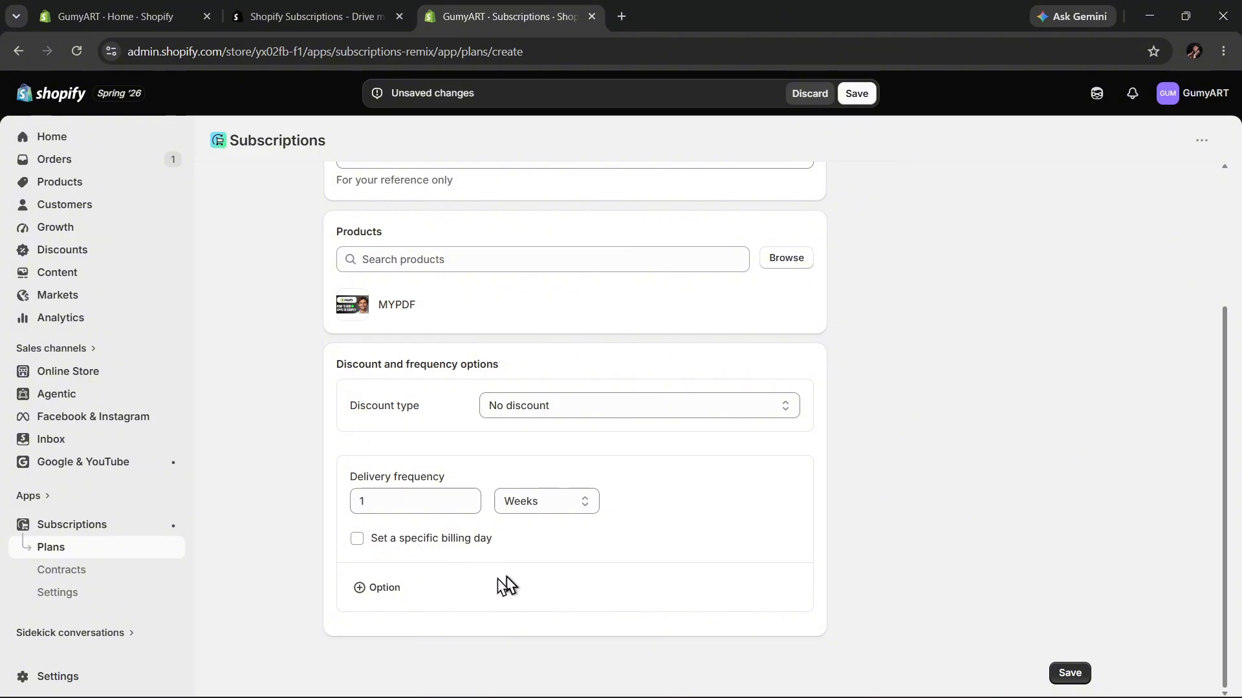
left_click(384, 589)
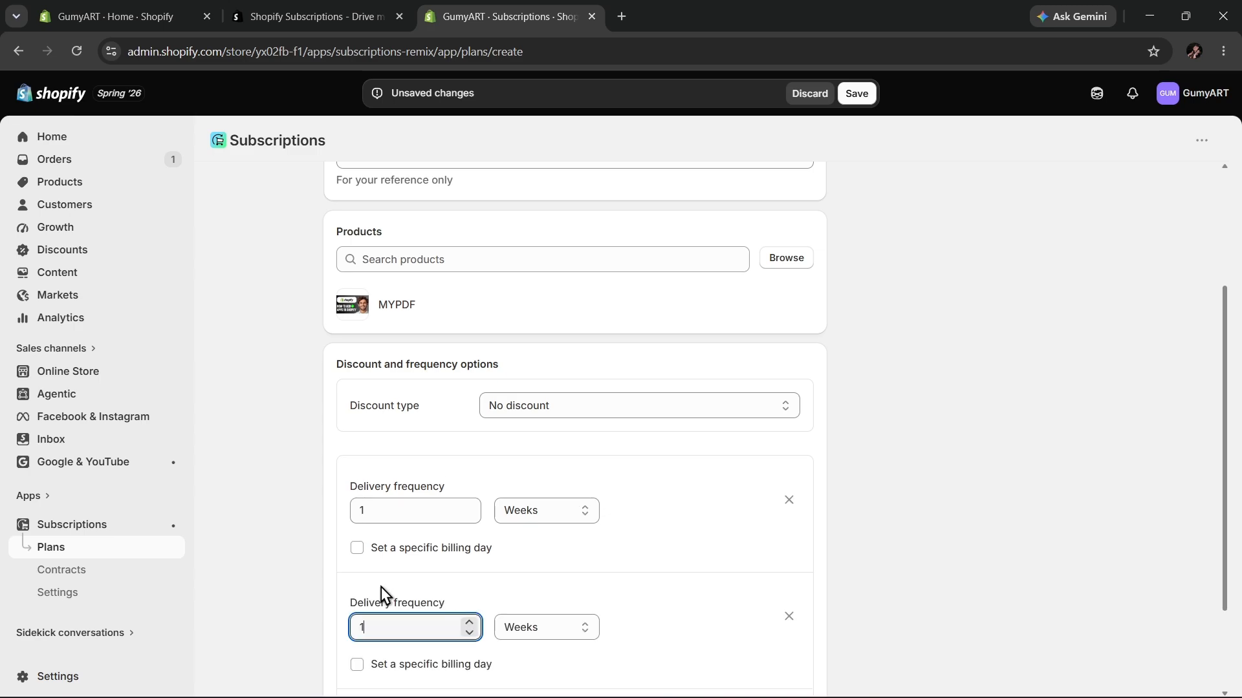
scroll(692, 543, "down", 2)
left_click(788, 490)
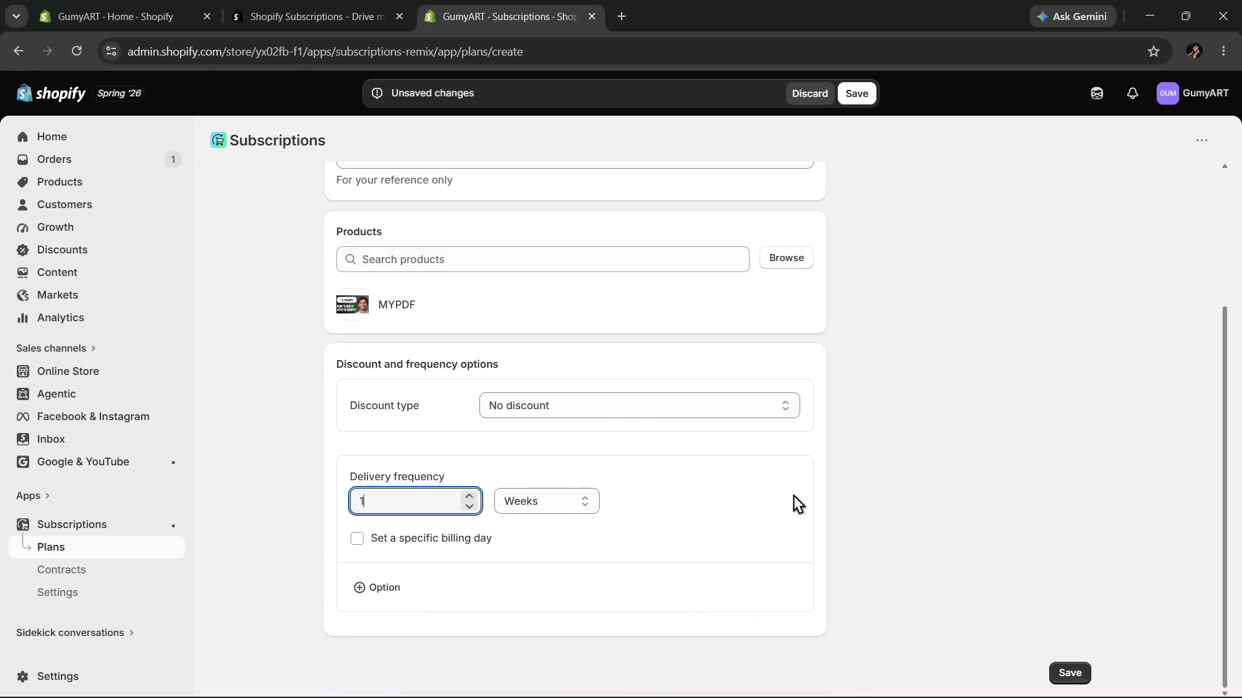
Save the new subscription plan.
scroll(874, 476, "up", 3)
scroll(963, 612, "down", 1)
scroll(970, 641, "down", 2)
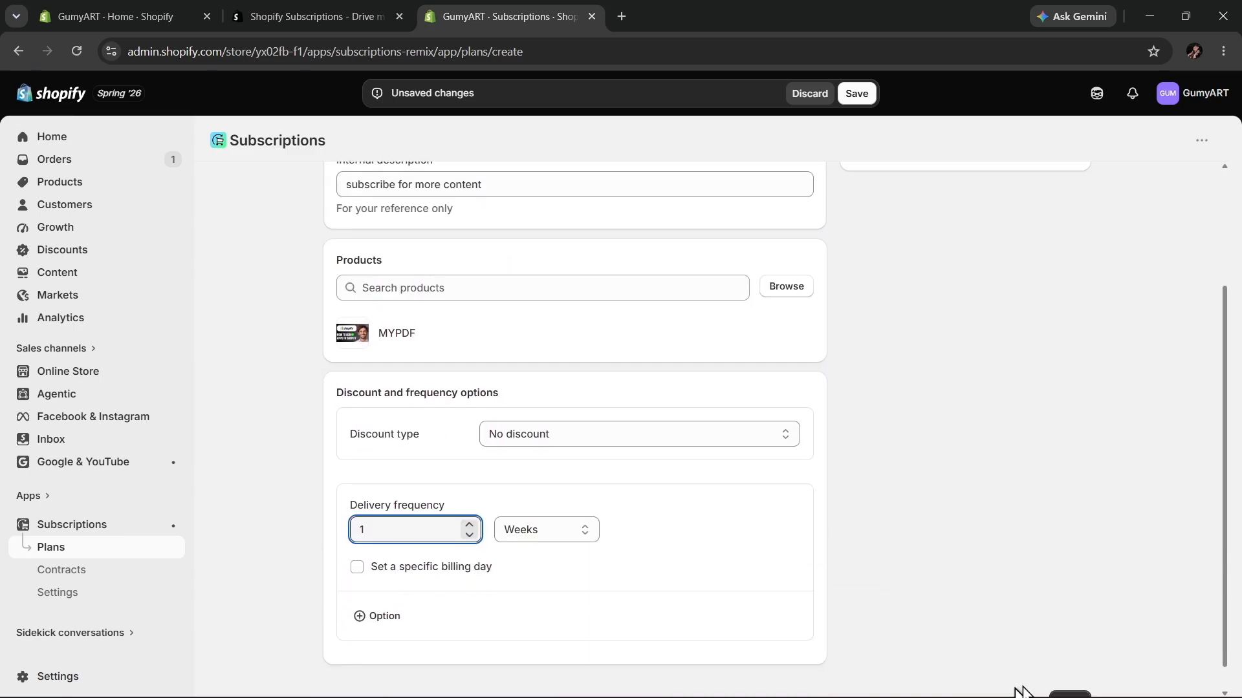
left_click(1068, 674)
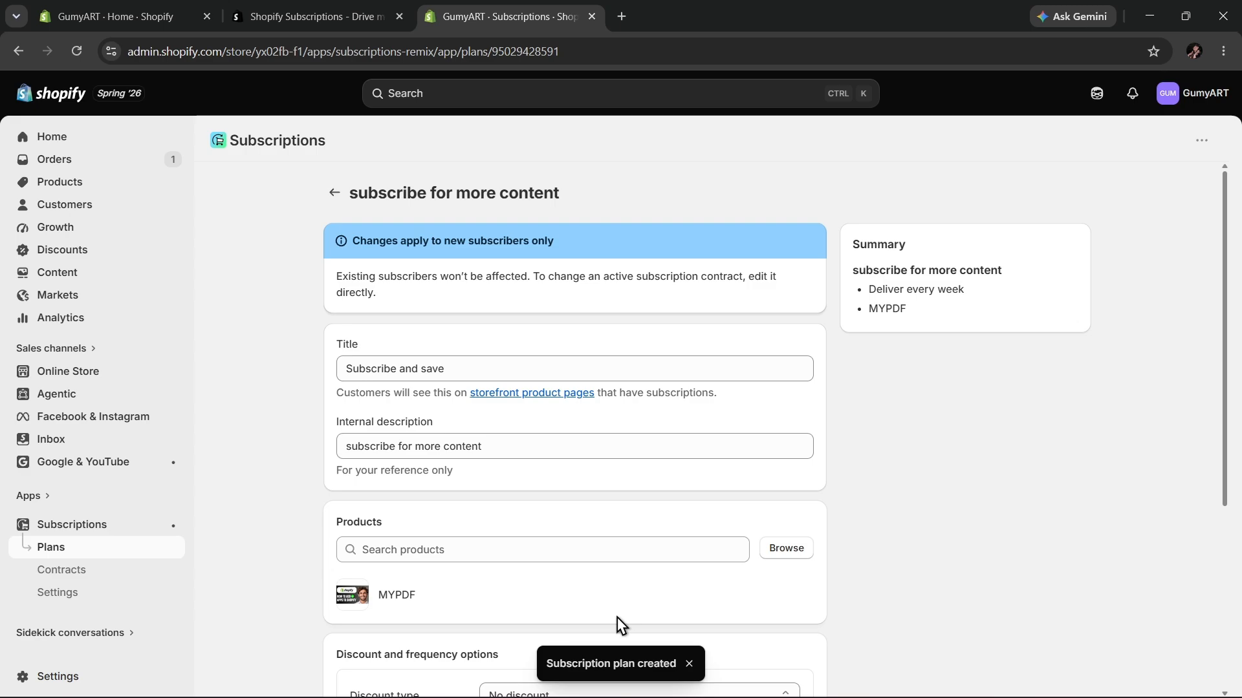
Review the saved plan's details and open the list of subscription plans.
scroll(614, 614, "down", 2)
scroll(602, 611, "up", 2)
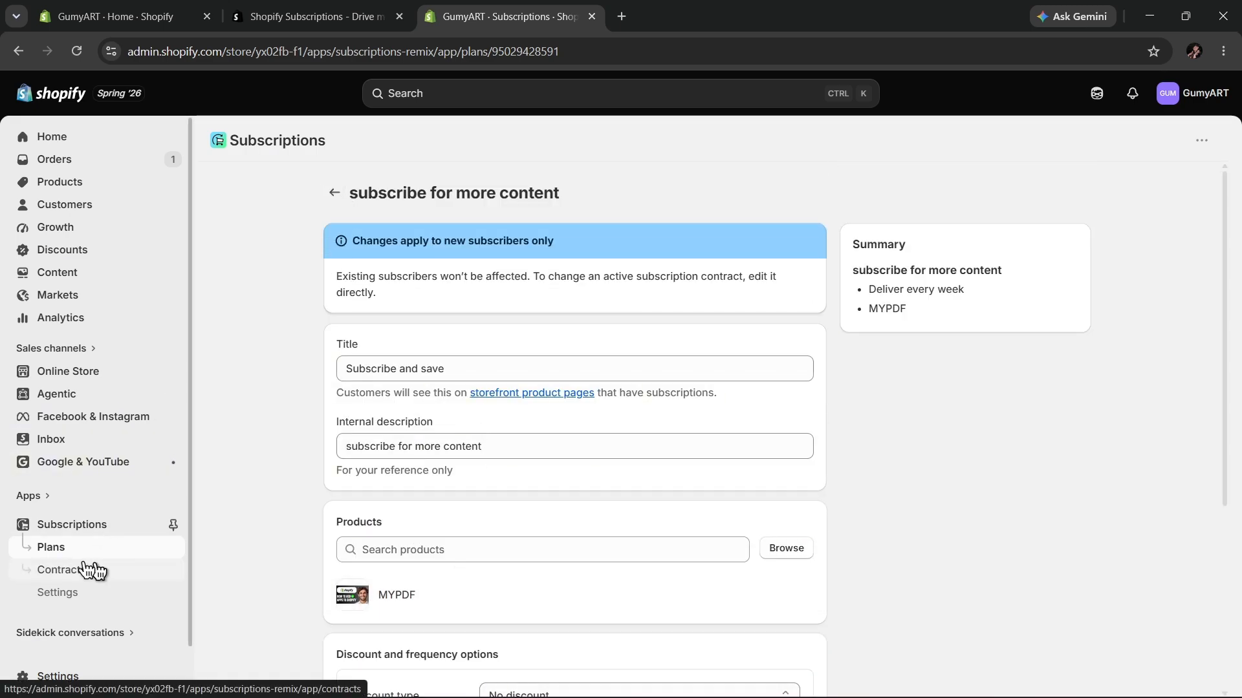
left_click(68, 551)
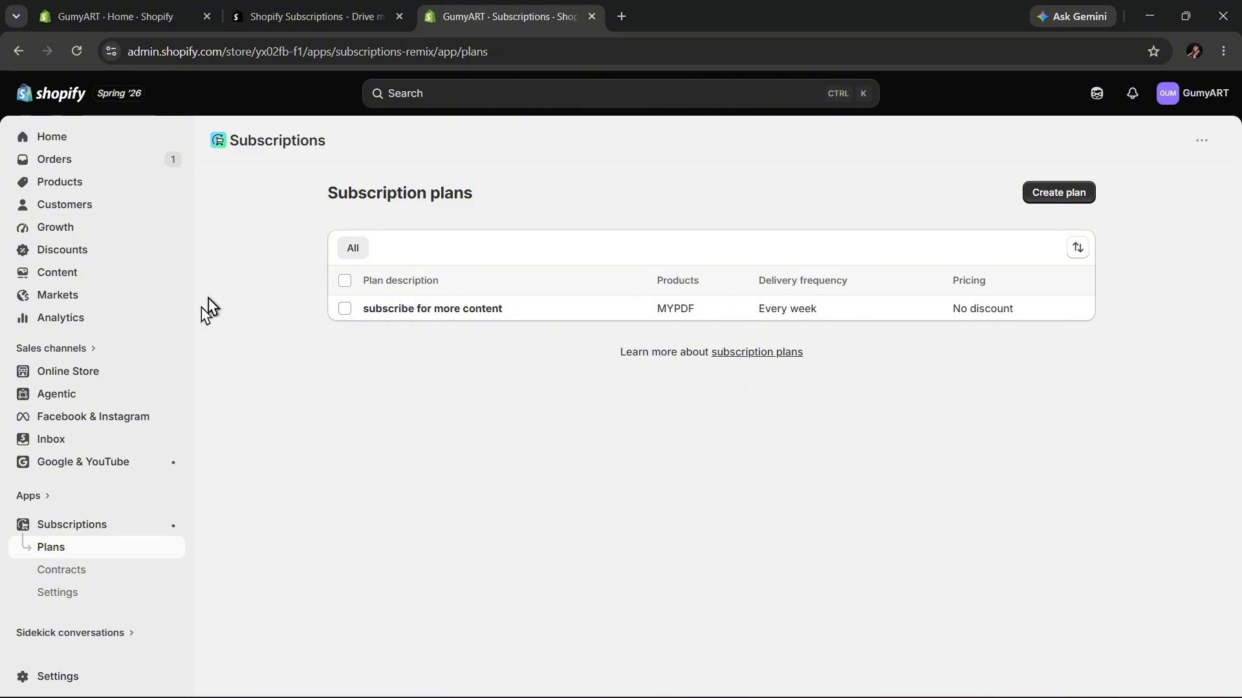
Open the active Horizon theme in the theme editor and view its app embeds.
left_click(87, 375)
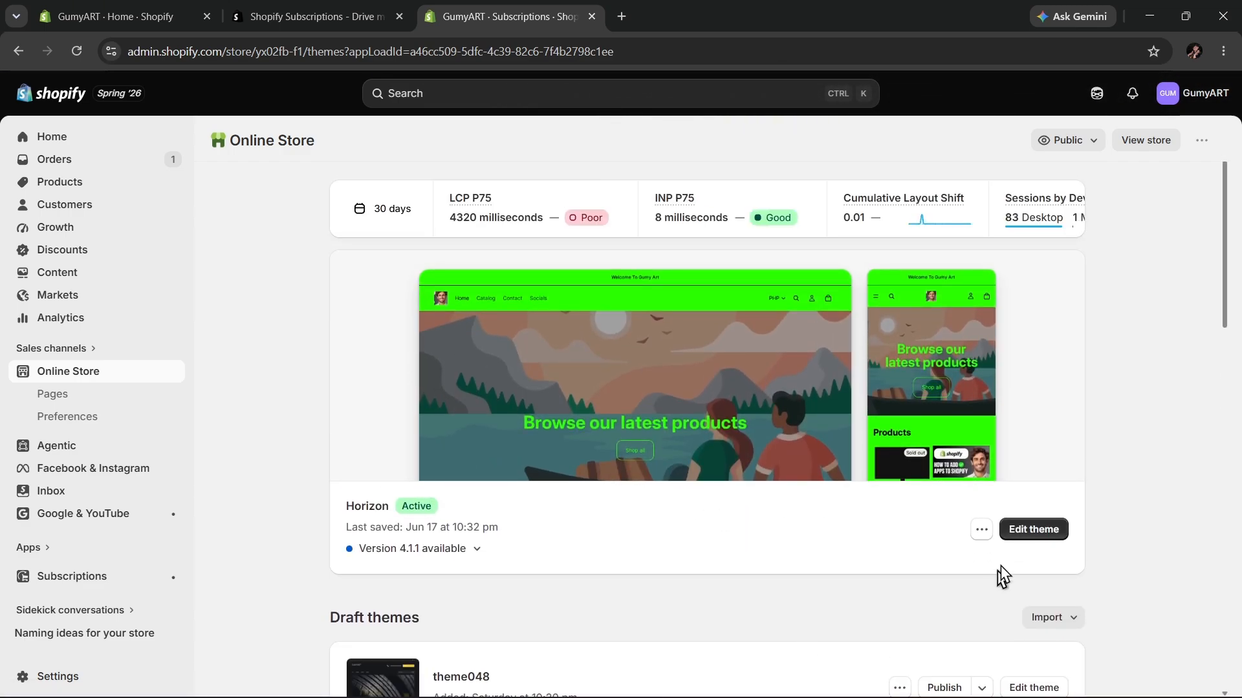
left_click(1028, 529)
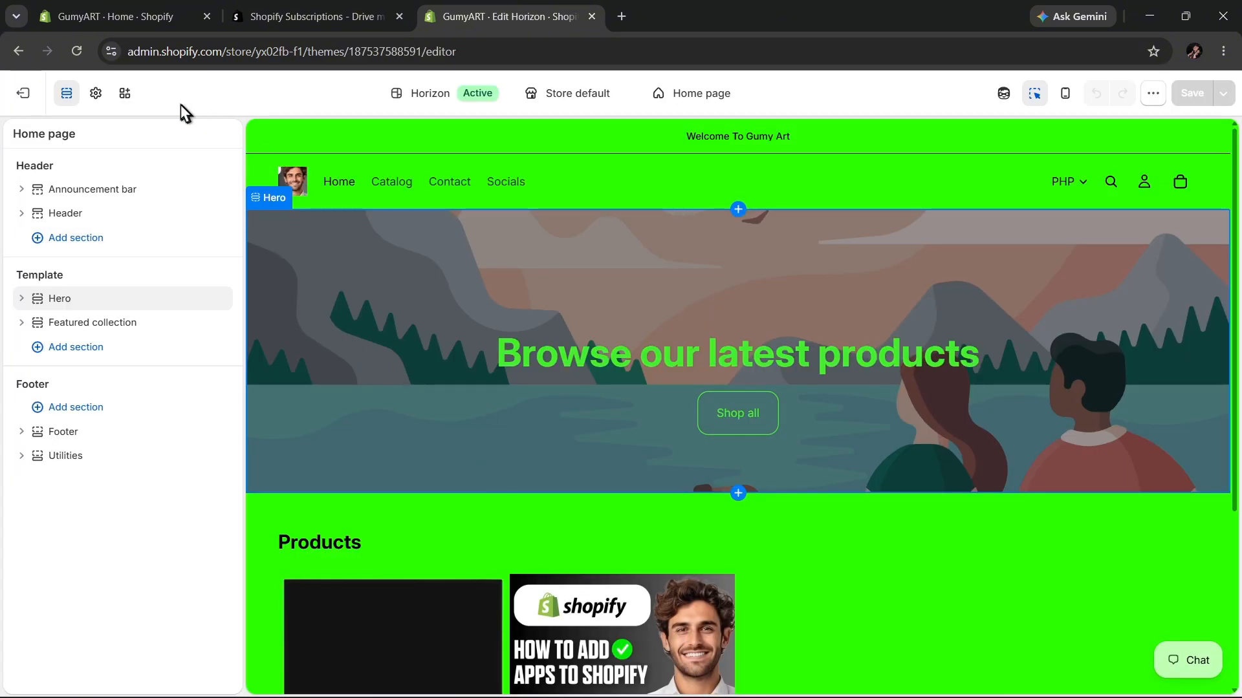
left_click(126, 97)
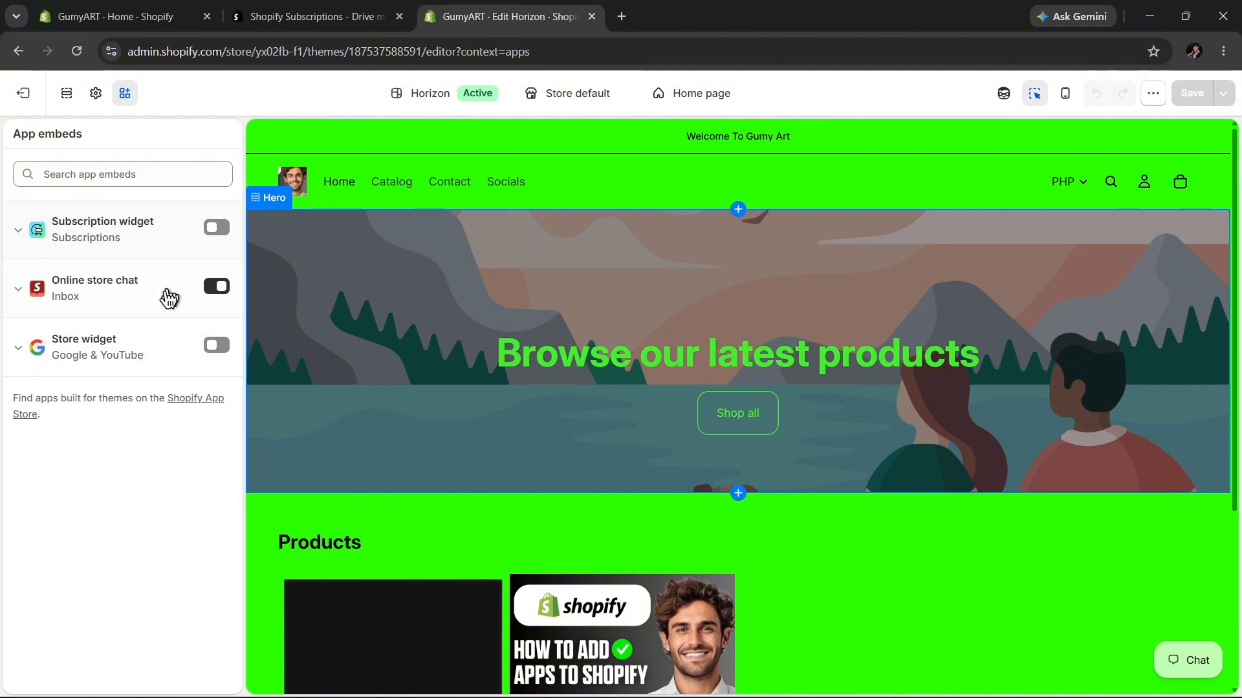
Return to the store admin, open the Subscriptions app's settings and re-install the subscription widget on the store theme.
left_click(122, 17)
left_click(996, 148)
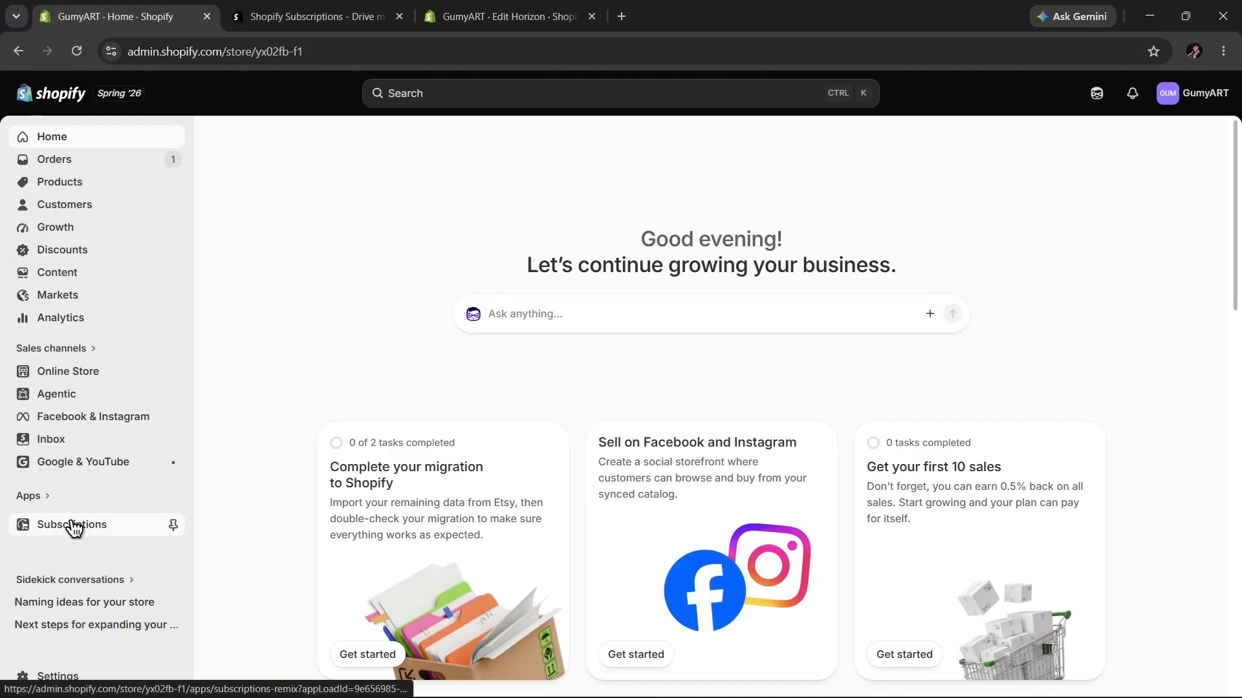
left_click(94, 526)
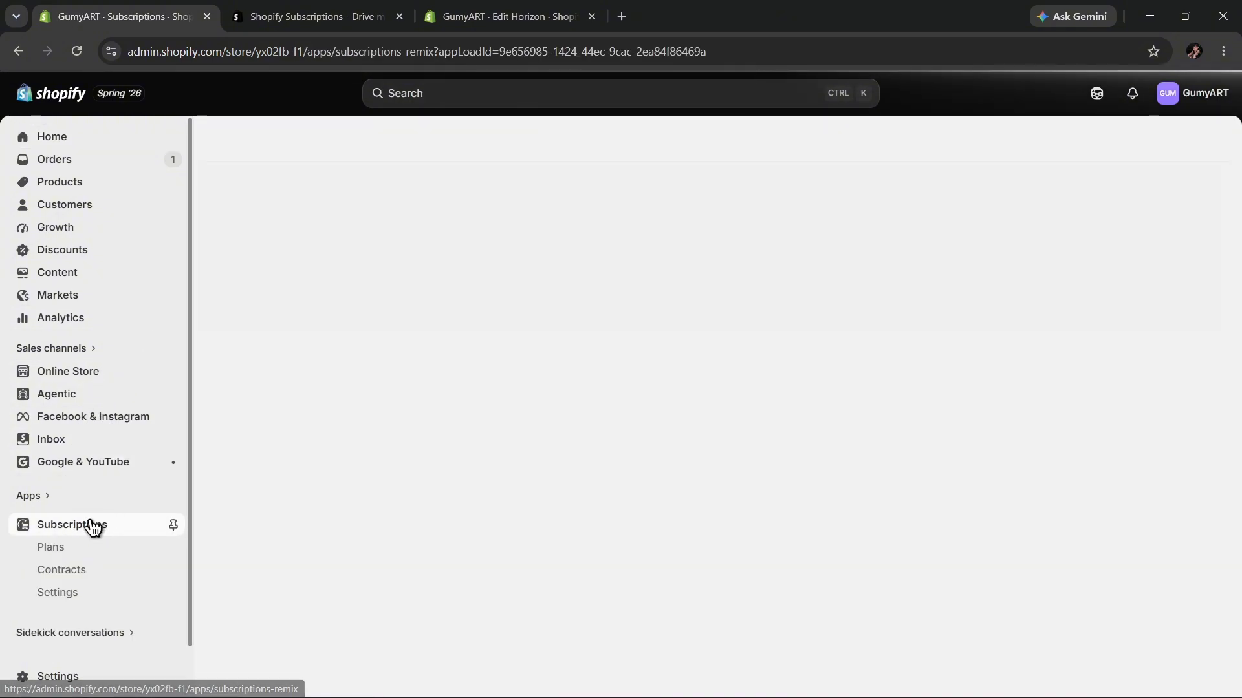
scroll(110, 479, "down", 1)
left_click(81, 553)
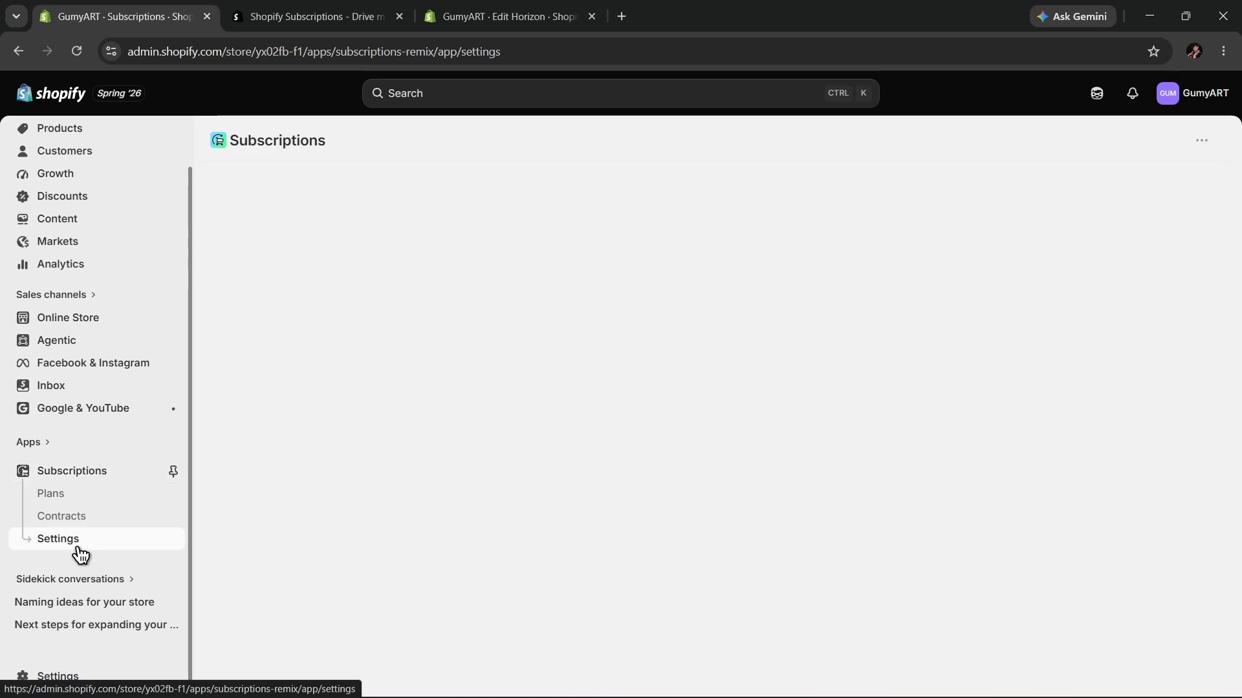
scroll(507, 269, "down", 6)
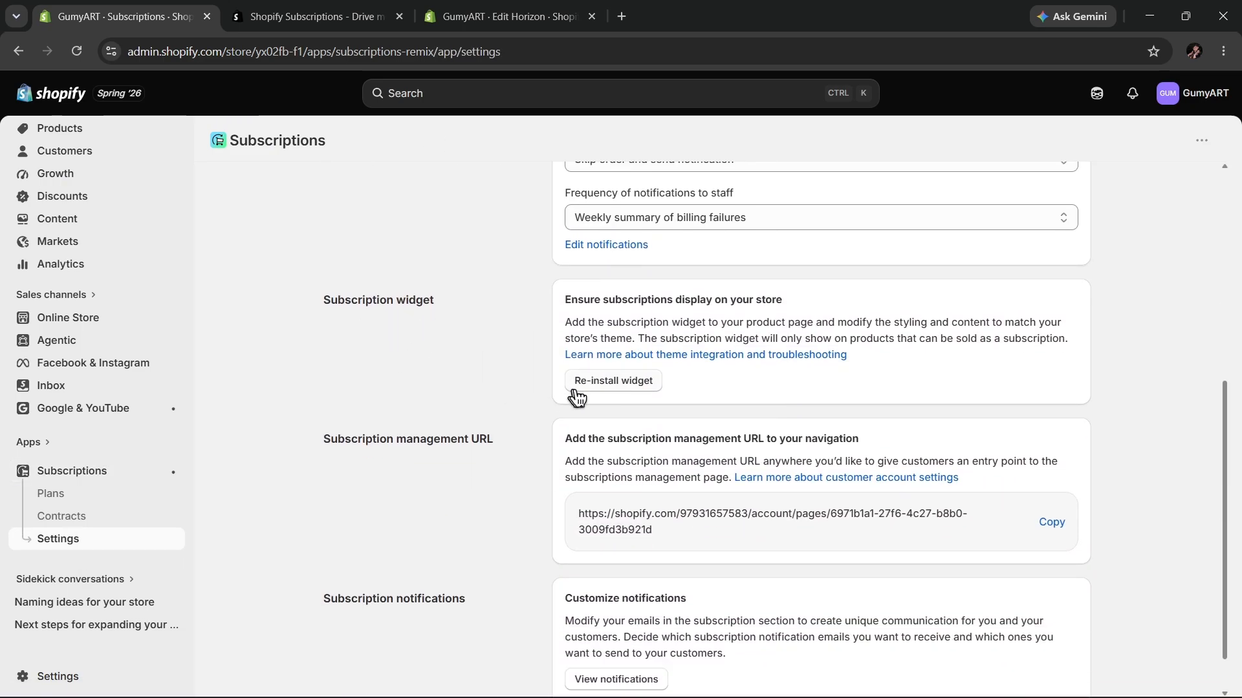
left_click(611, 393)
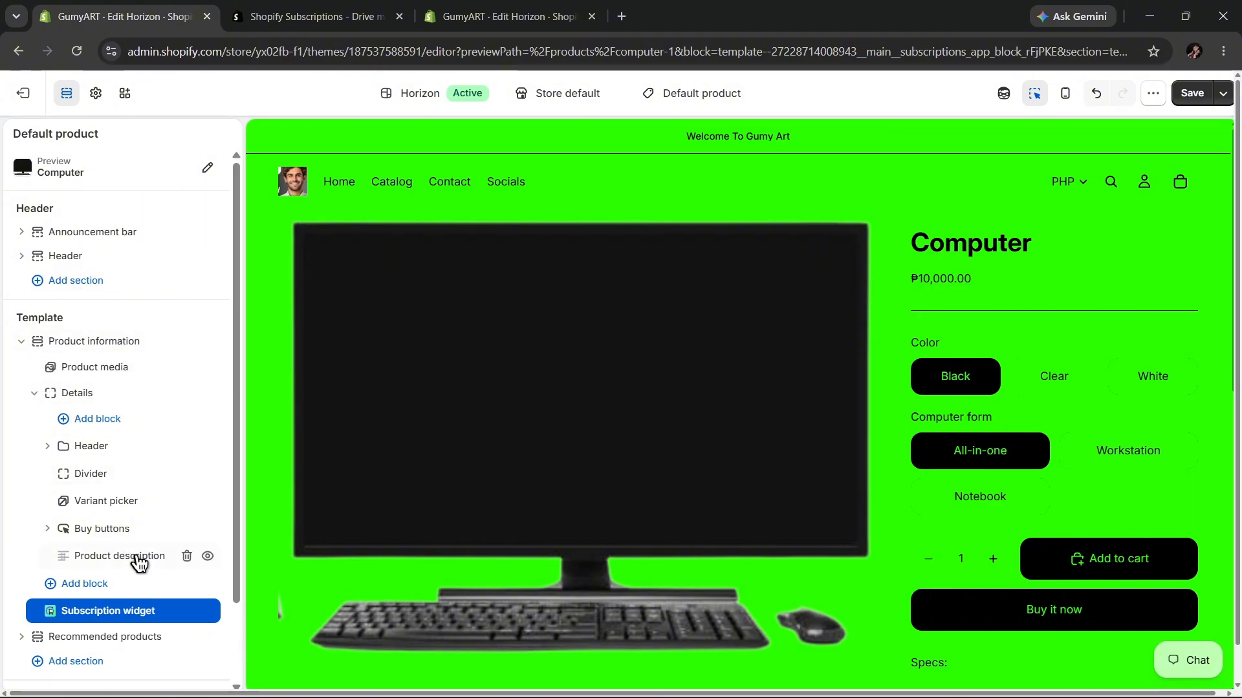
Examine the Subscription widget block in the default product template and its place in the Computer product page preview.
scroll(139, 562, "down", 2)
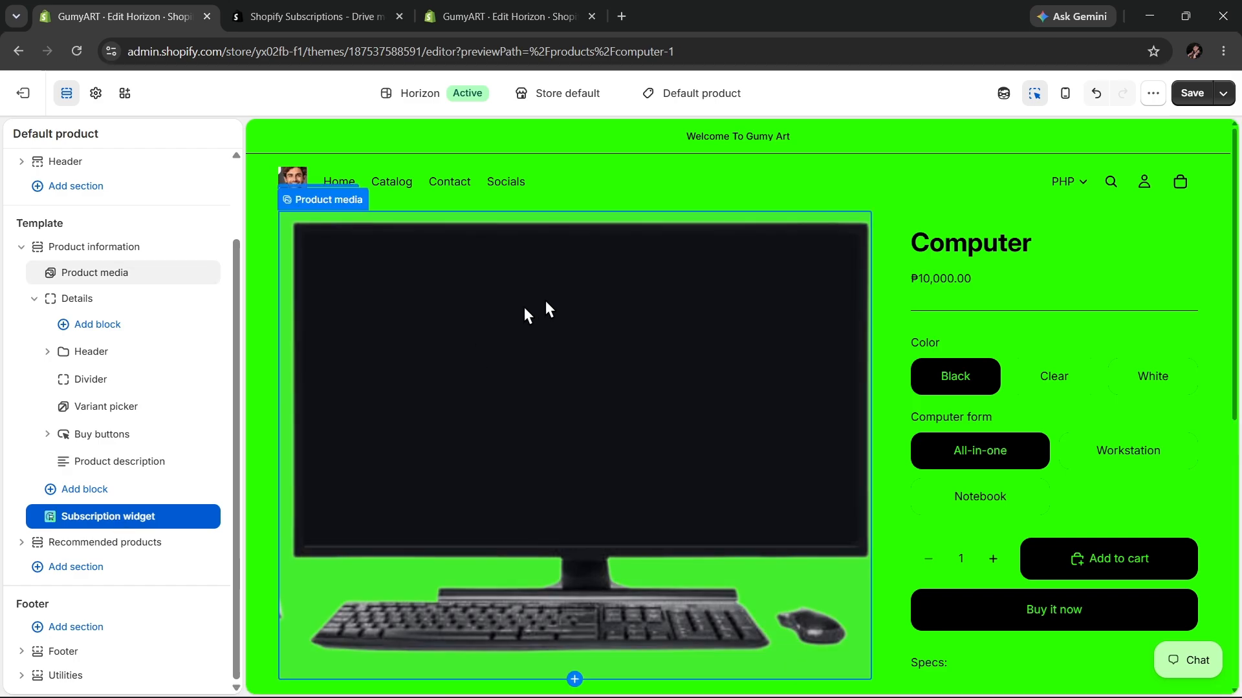
scroll(545, 301, "down", 5)
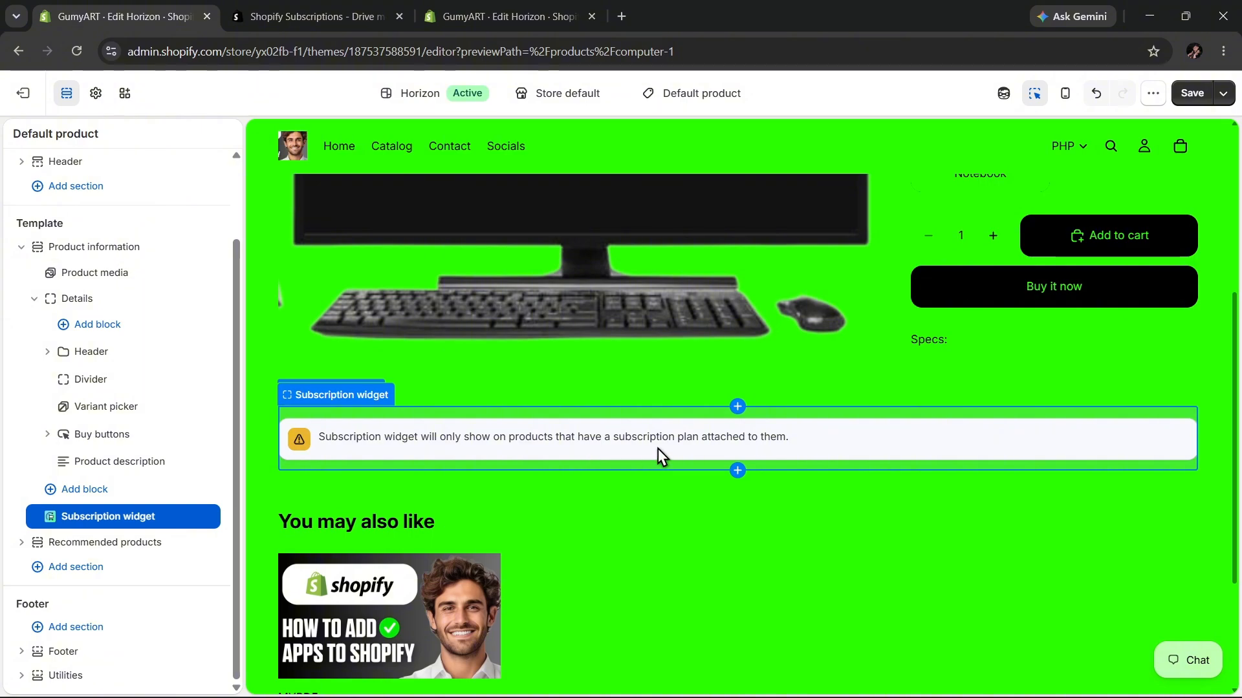
scroll(656, 453, "down", 3)
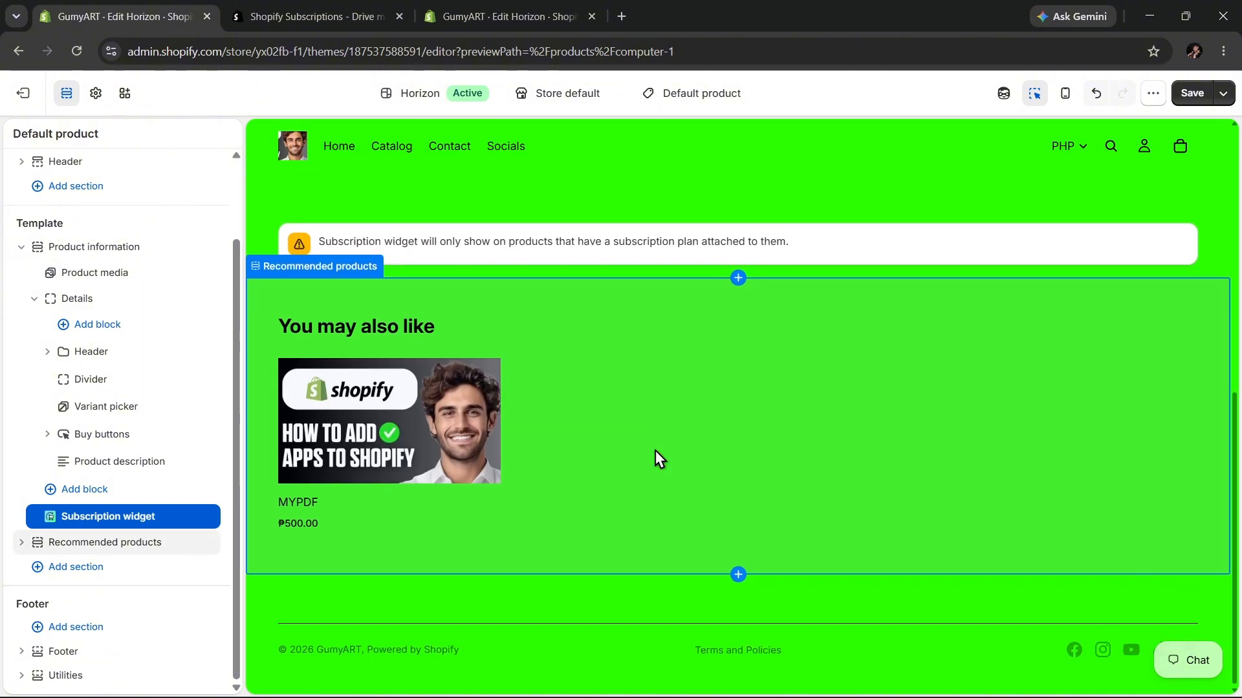
Examine the Subscription widget block's settings, including style, selector, colours, border and the choices for its linked product.
left_click(328, 209)
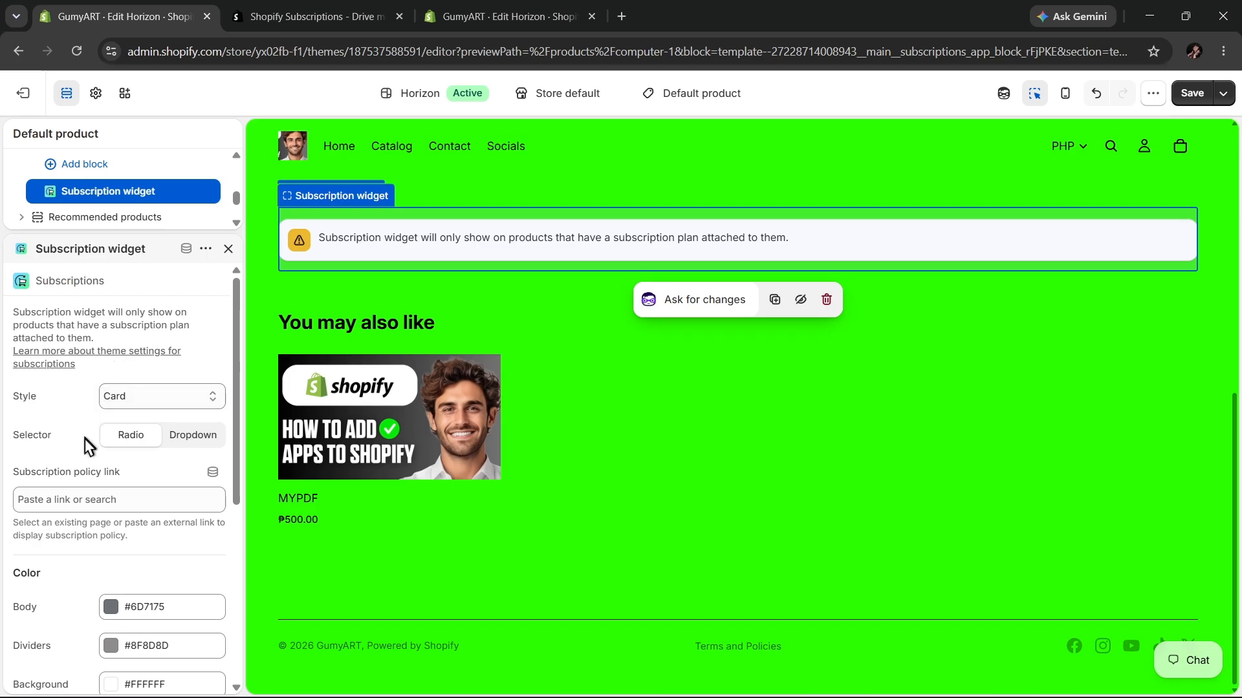
scroll(86, 444, "down", 1)
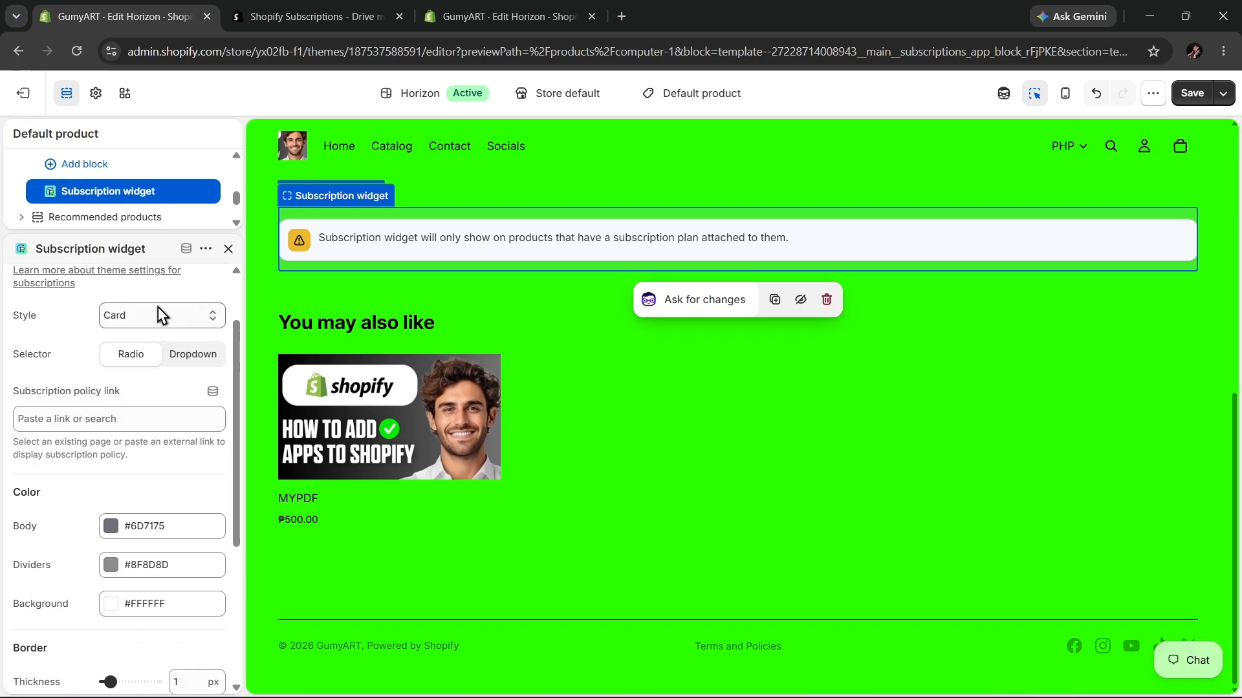
scroll(214, 349, "down", 3)
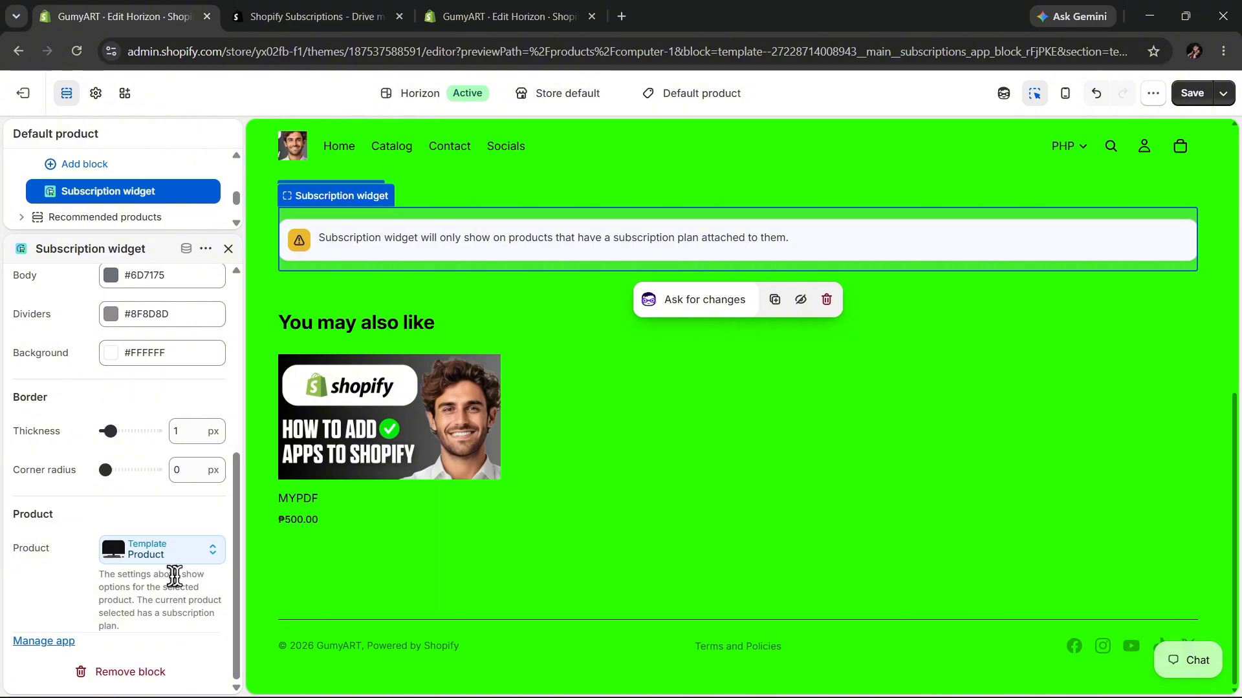
left_click(192, 556)
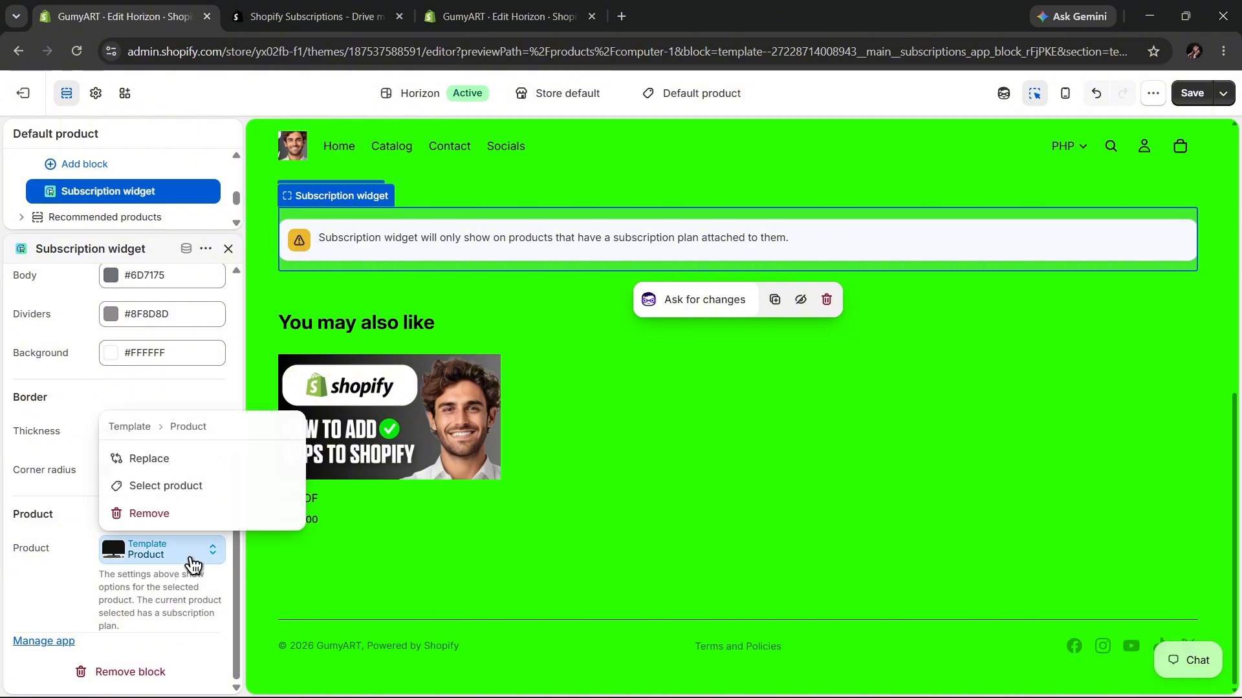
left_click(213, 485)
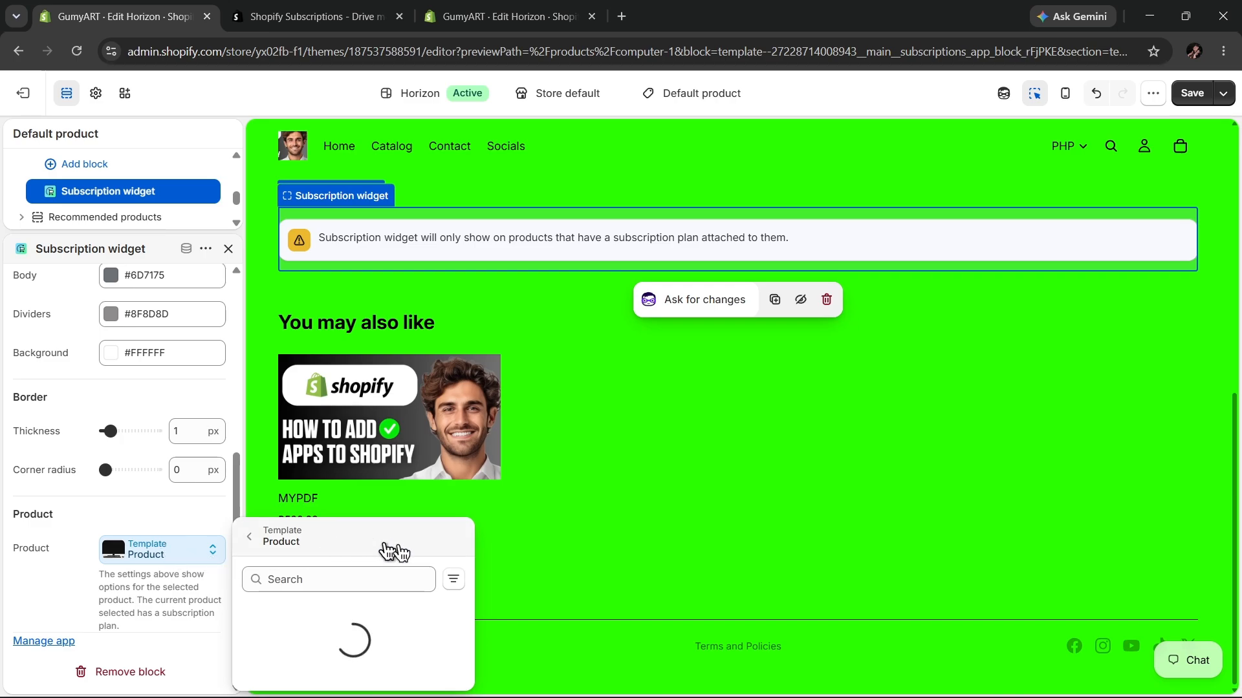
left_click(570, 493)
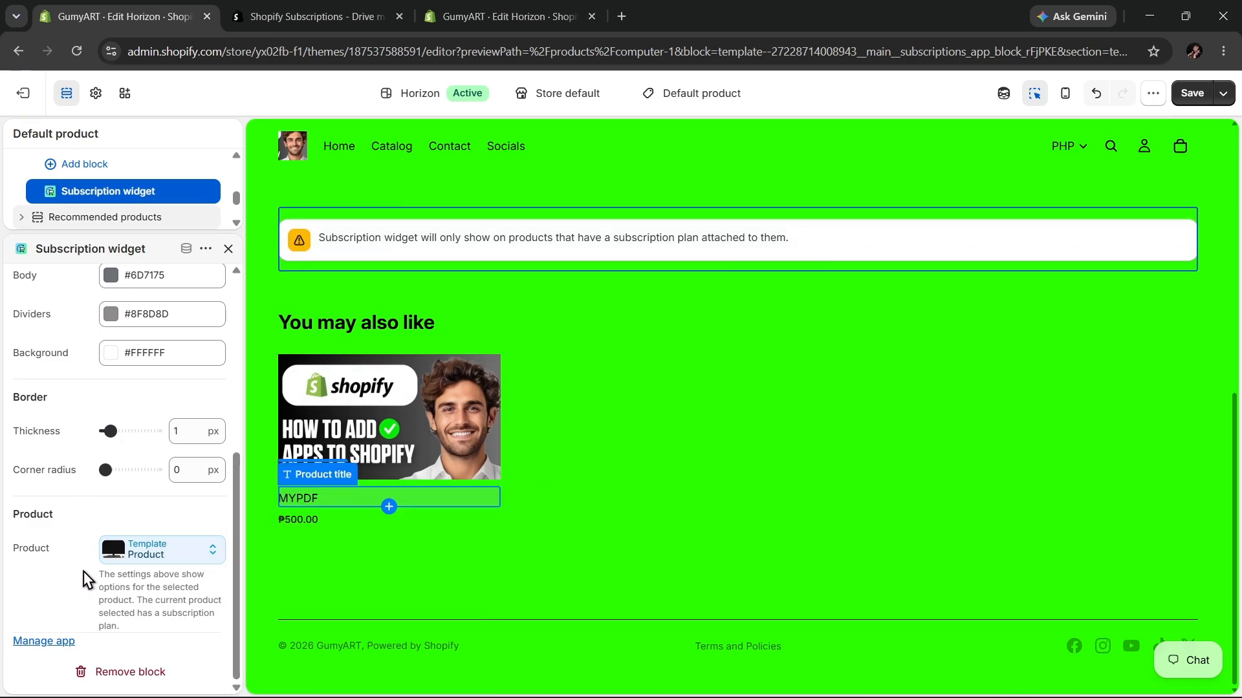
scroll(85, 580, "up", 1)
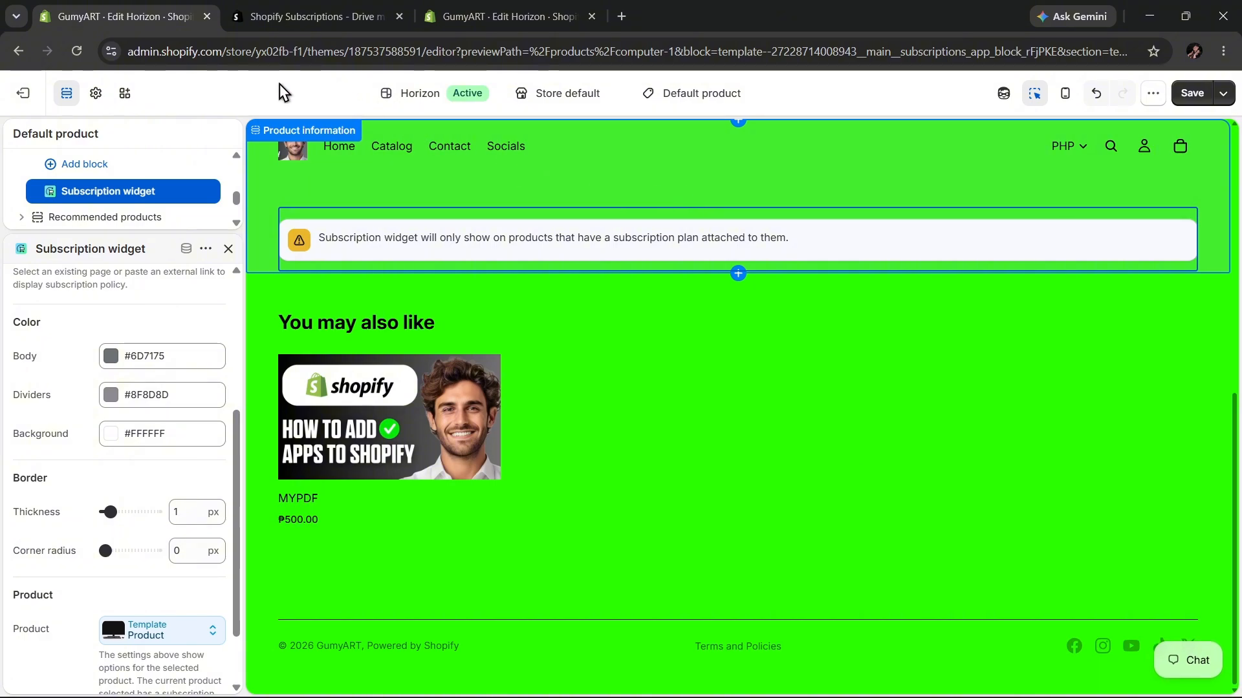
Exit the theme editor showing the app embeds and open the MYPDF product from the store's product list.
left_click(477, 19)
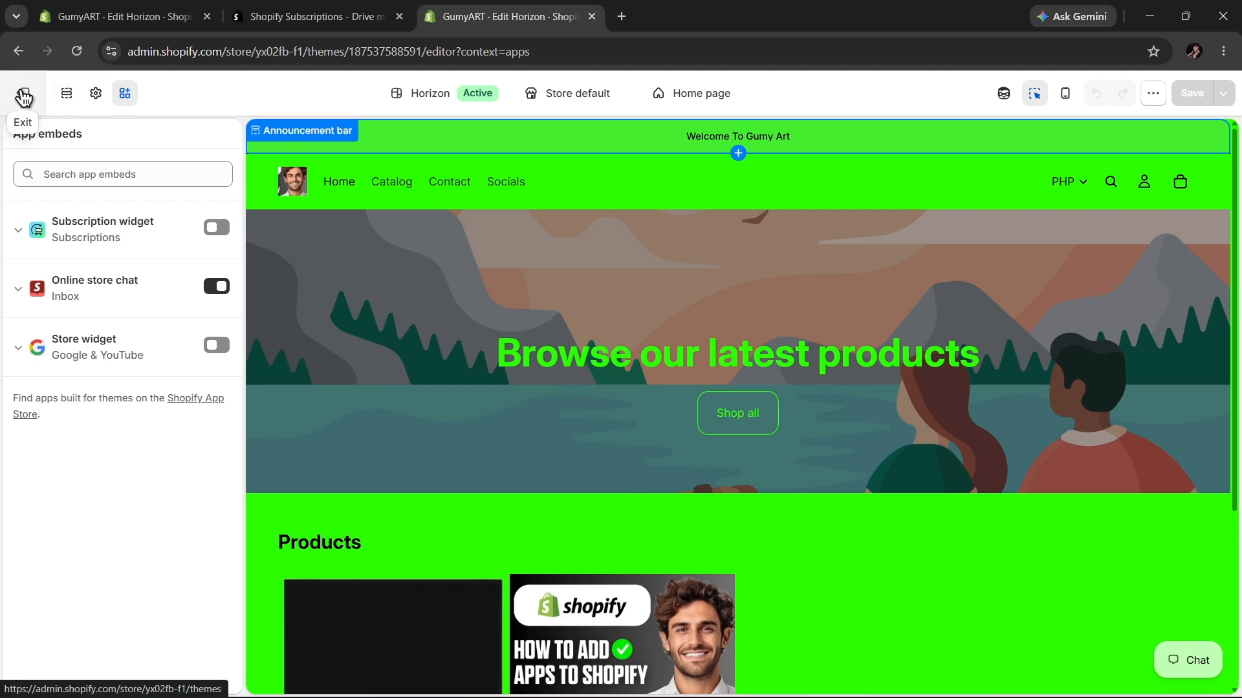
left_click(24, 97)
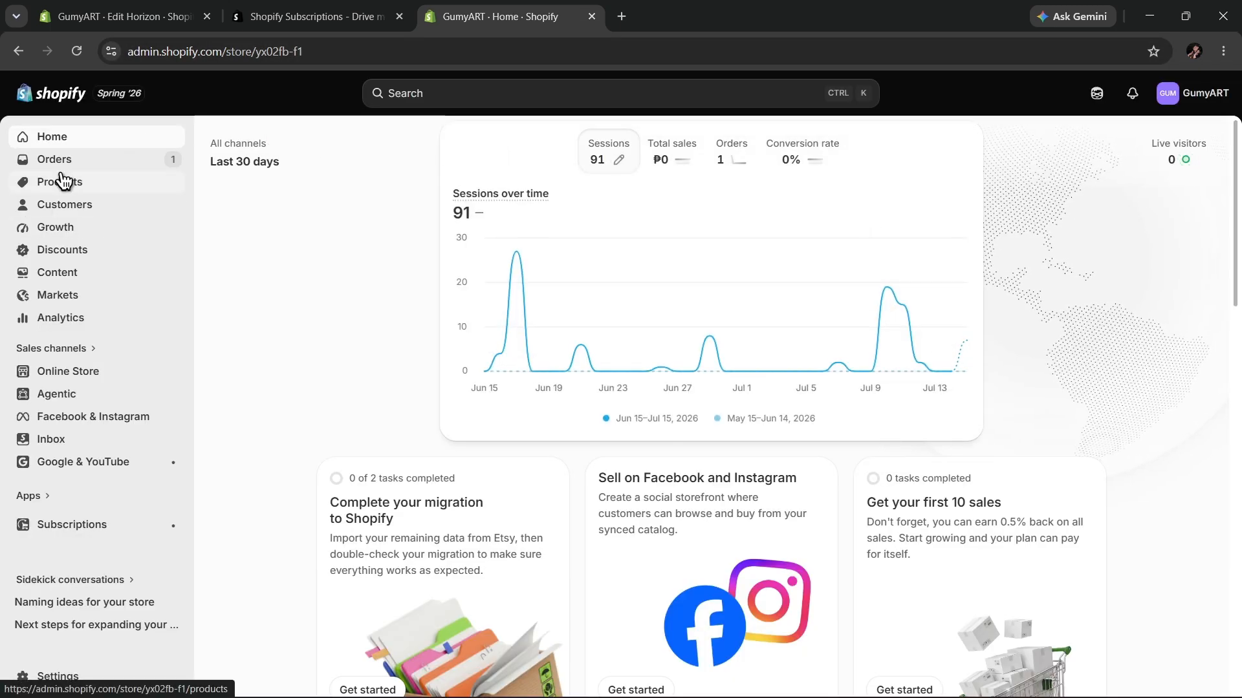
left_click(58, 183)
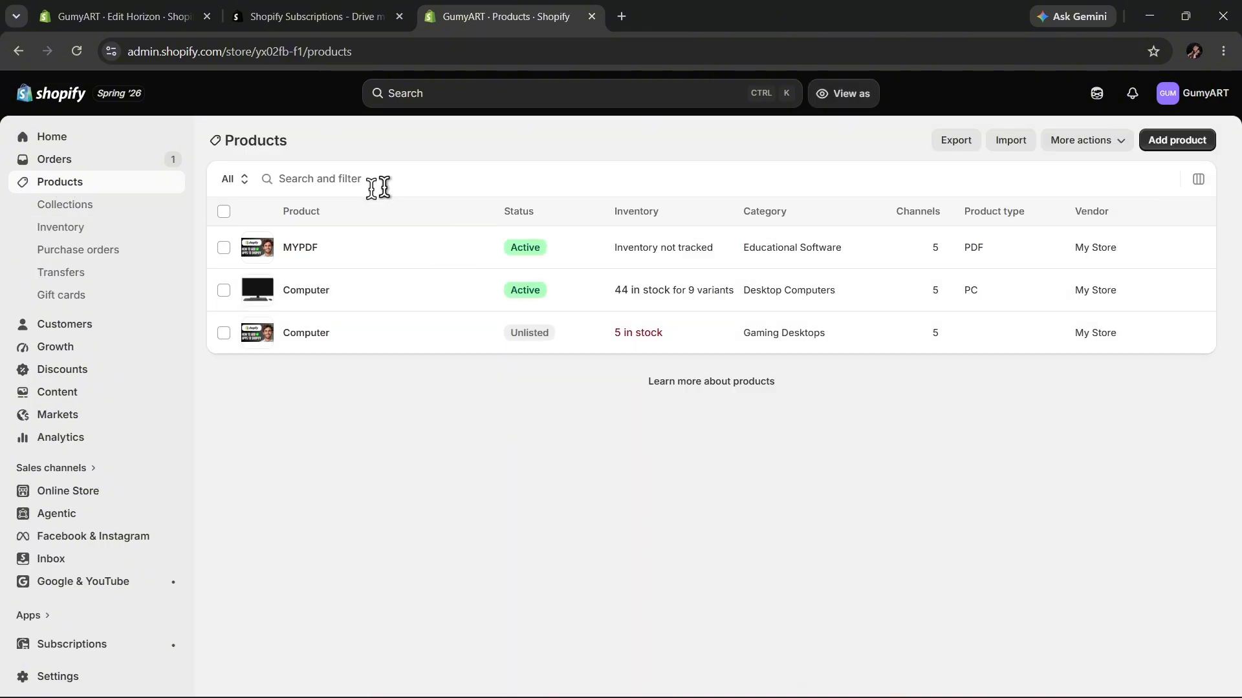
left_click(497, 266)
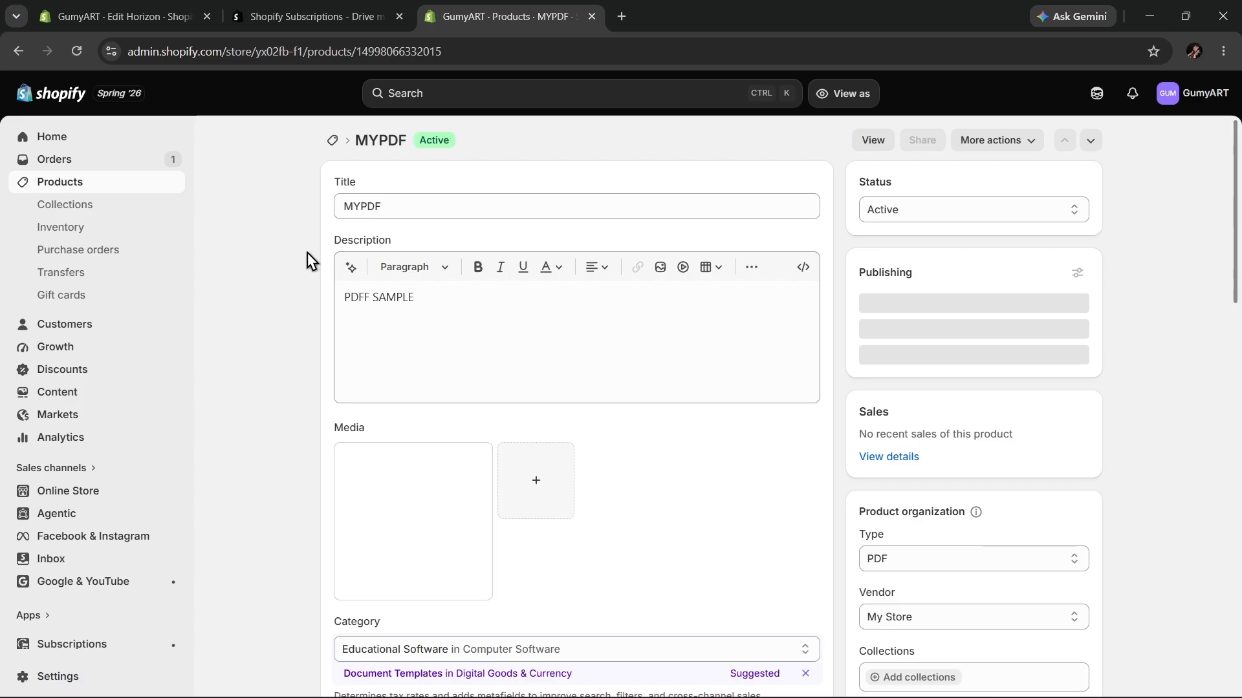
Examine the MYPDF product's purchase options, its choices for adding subscriptions, and the remaining details through the search engine listing.
scroll(304, 246, "down", 13)
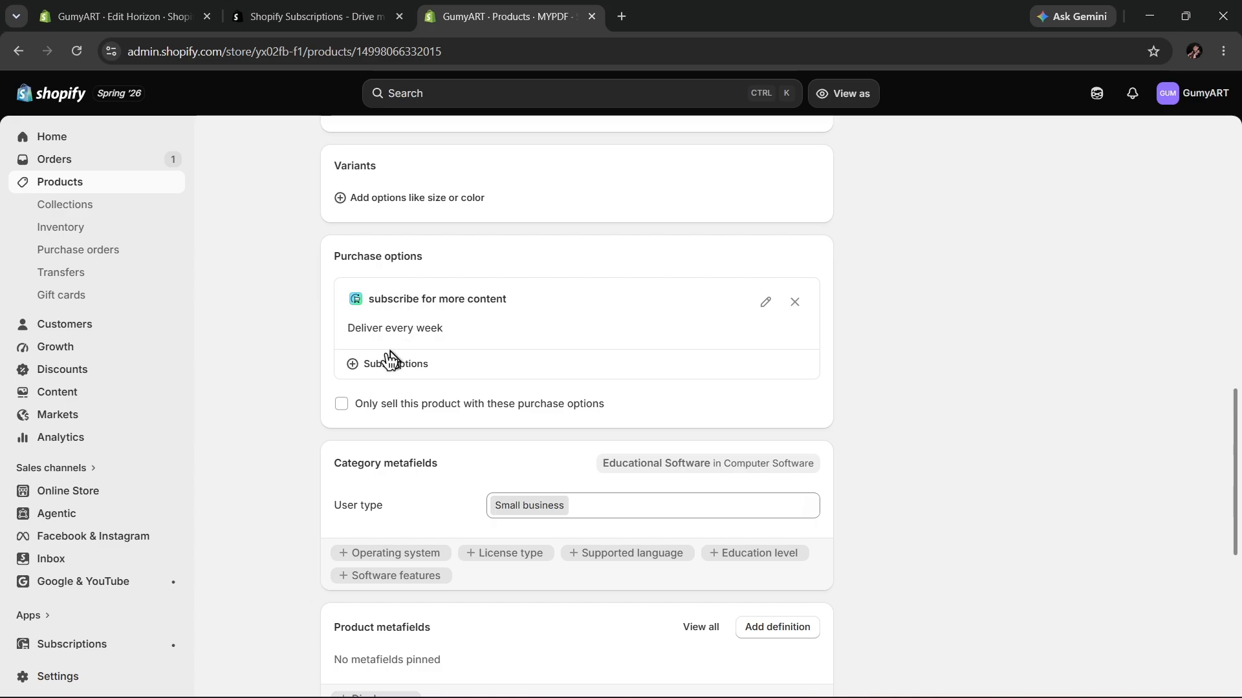
left_click(374, 368)
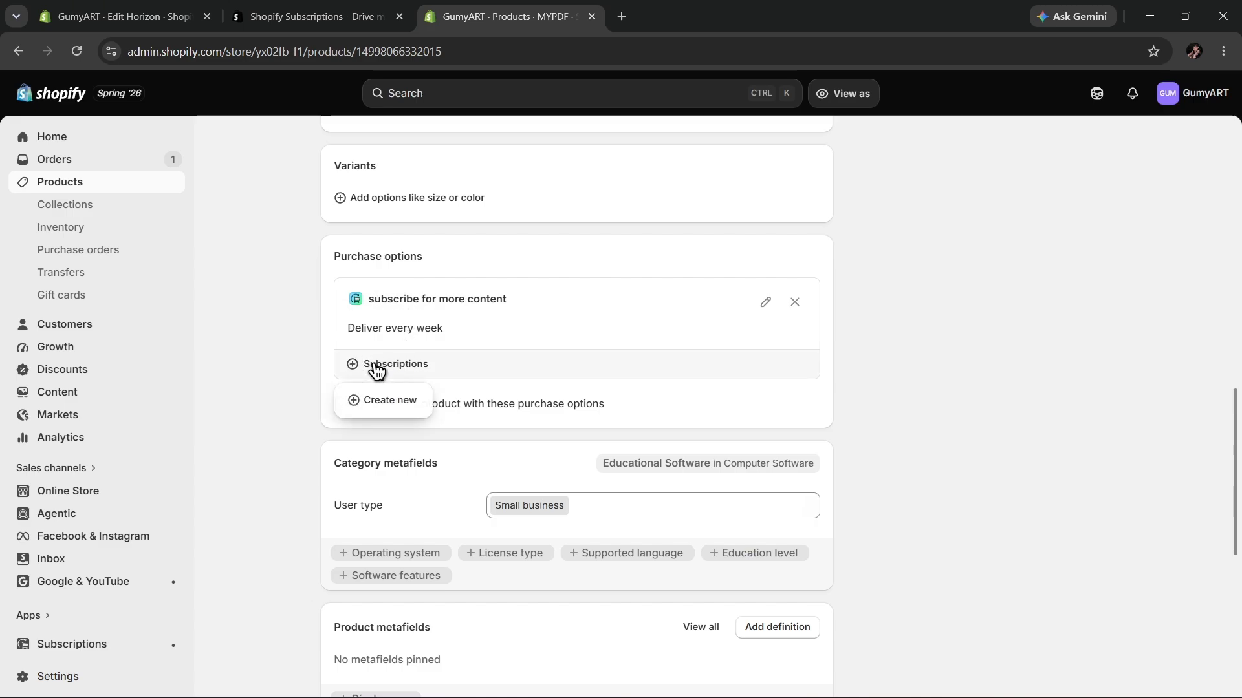
left_click(1115, 445)
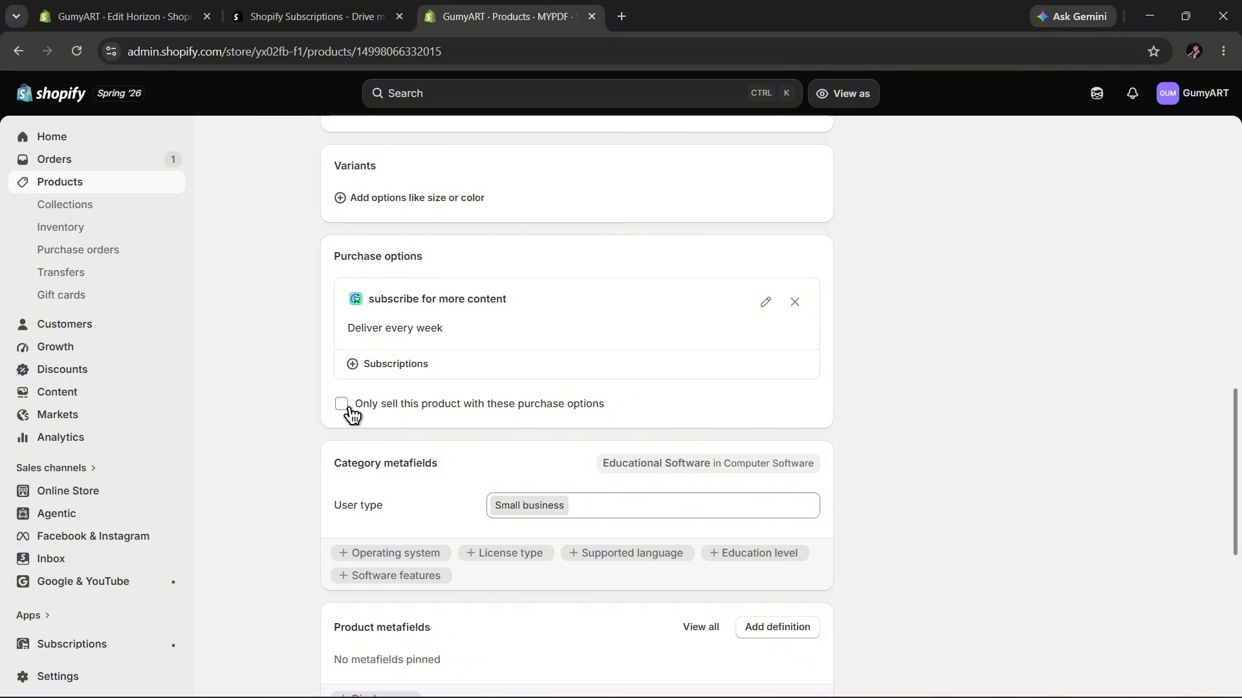
scroll(665, 374, "down", 7)
scroll(637, 388, "up", 1)
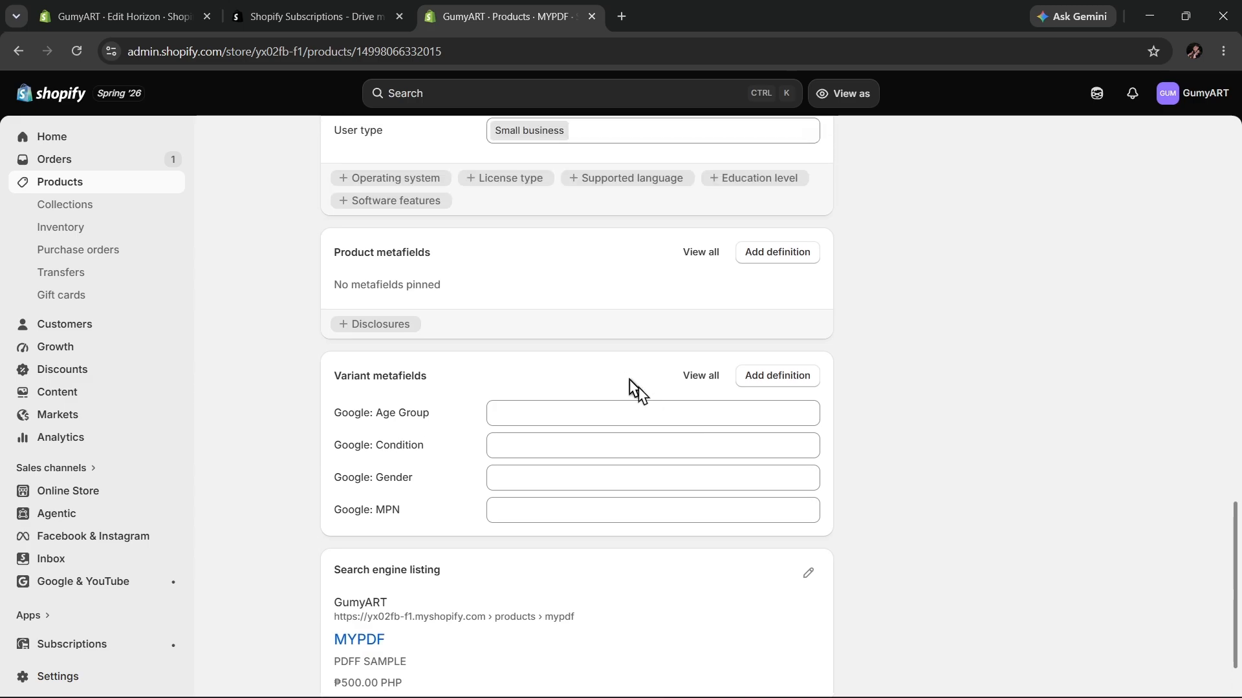
scroll(637, 388, "down", 2)
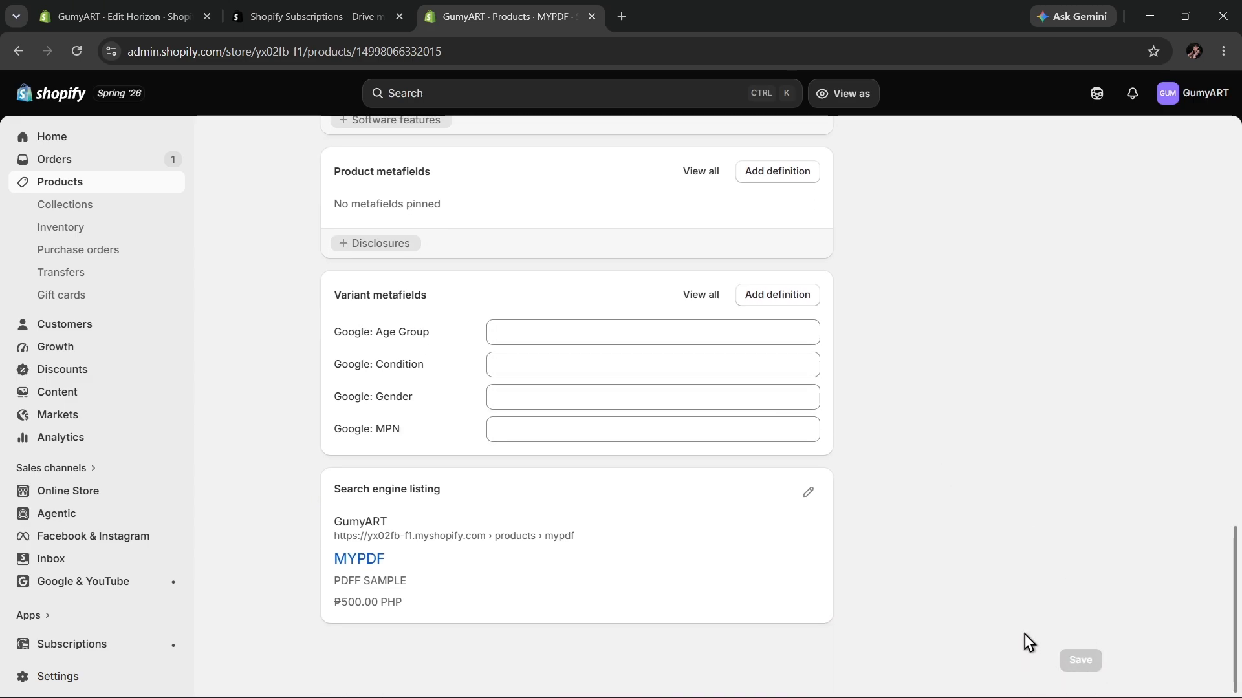